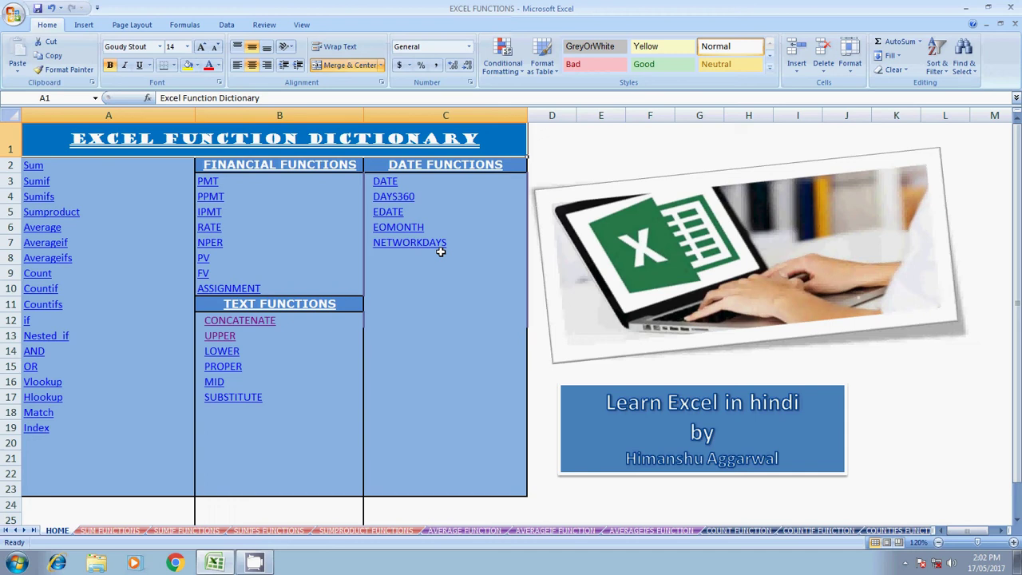
Open the CONCATENATE FUNCTION sheet from the HOME index's TEXT FUNCTIONS list.
{"action": "left_click", "coordinate": [239, 322]}
{"action": "left_click", "coordinate": [286, 130]}
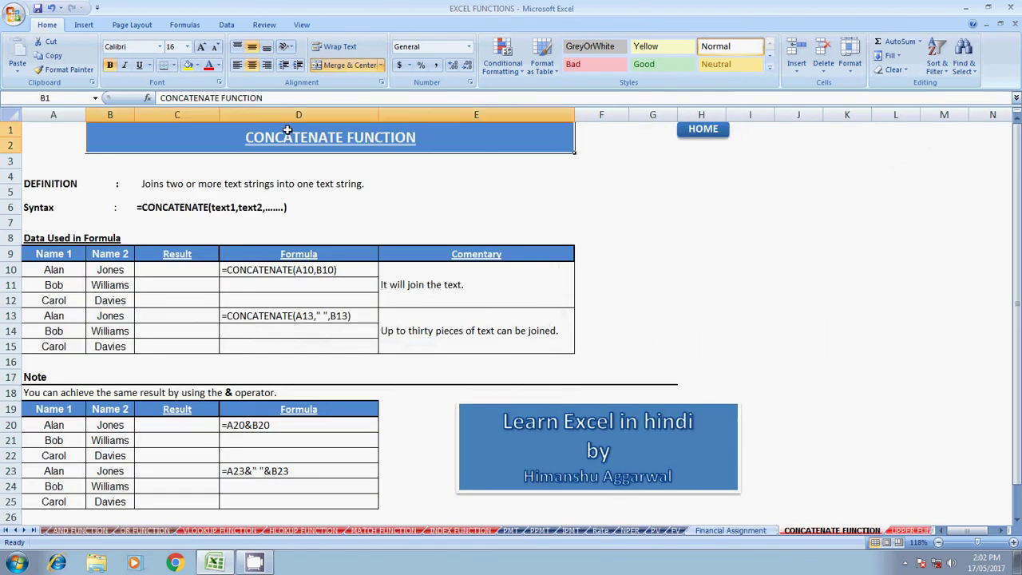
{"action": "left_click", "coordinate": [136, 187]}
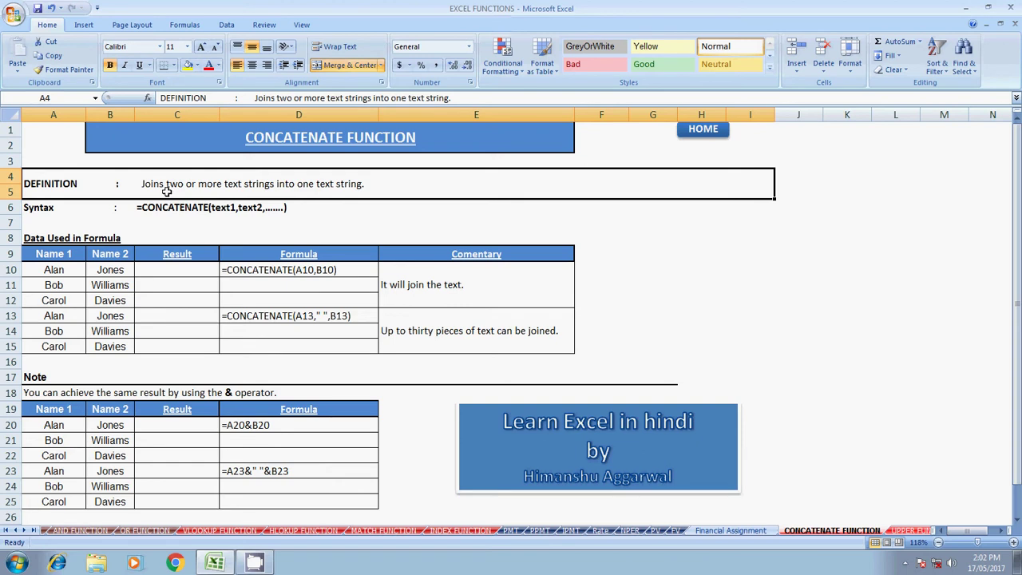
{"action": "left_click", "coordinate": [40, 208]}
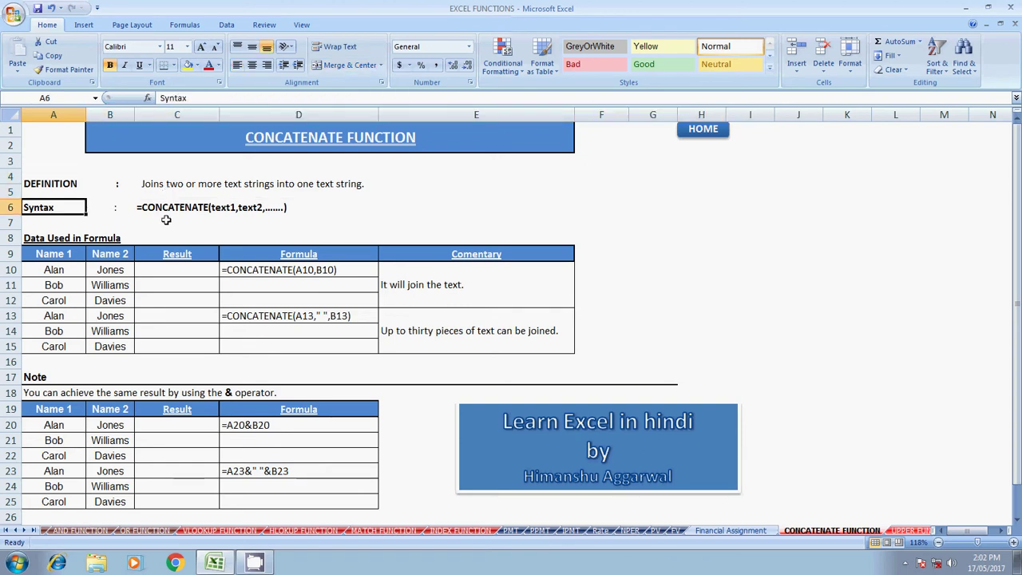
{"action": "left_click", "coordinate": [160, 209]}
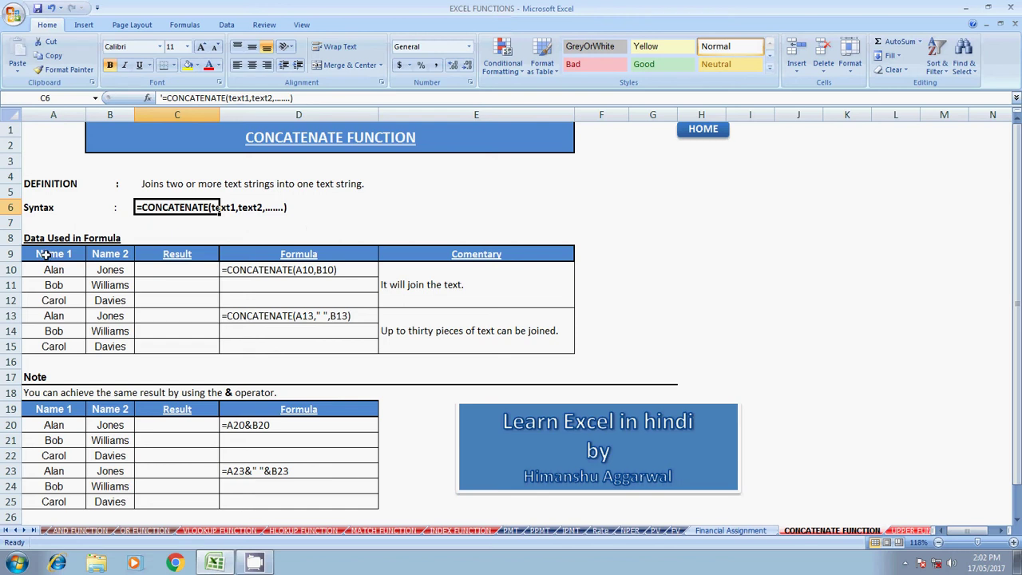
{"action": "left_click_drag", "start_coordinate": [47, 254], "coordinate": [53, 345]}
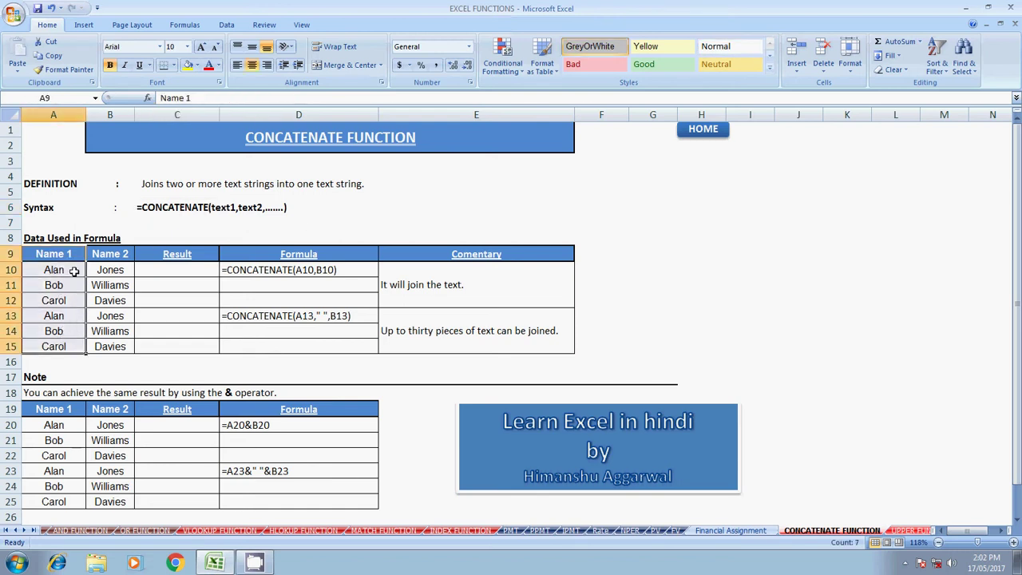
{"action": "left_click", "coordinate": [64, 266]}
{"action": "left_click", "coordinate": [61, 256]}
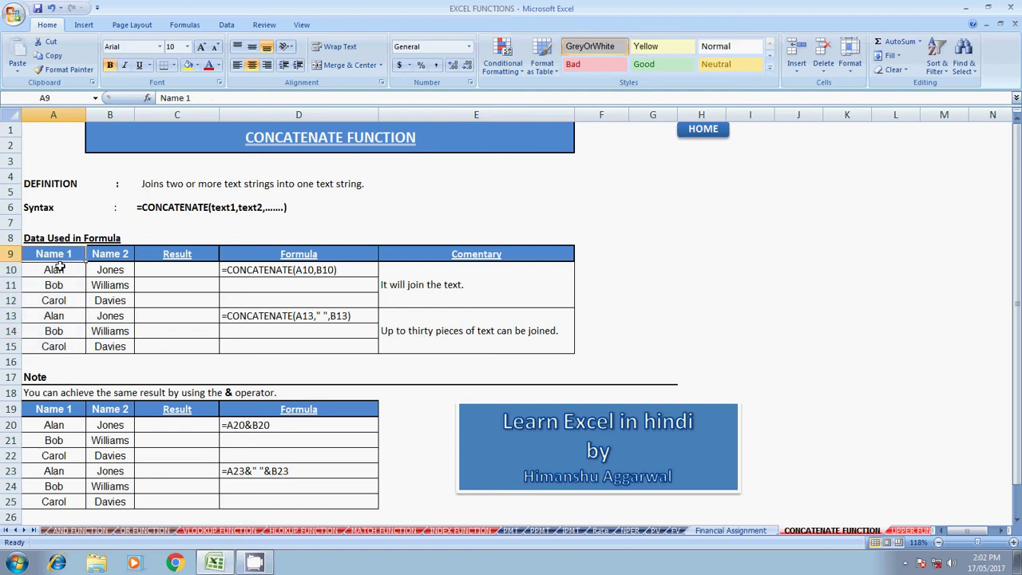
{"action": "left_click_drag", "start_coordinate": [60, 253], "coordinate": [63, 342]}
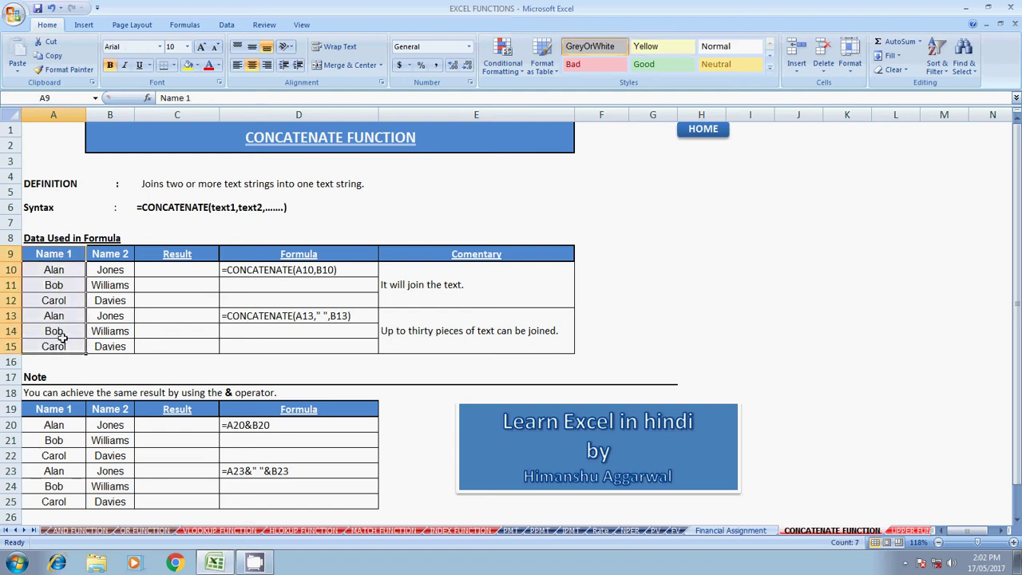
{"action": "left_click_drag", "start_coordinate": [111, 255], "coordinate": [110, 329]}
{"action": "left_click_drag", "start_coordinate": [56, 254], "coordinate": [52, 342]}
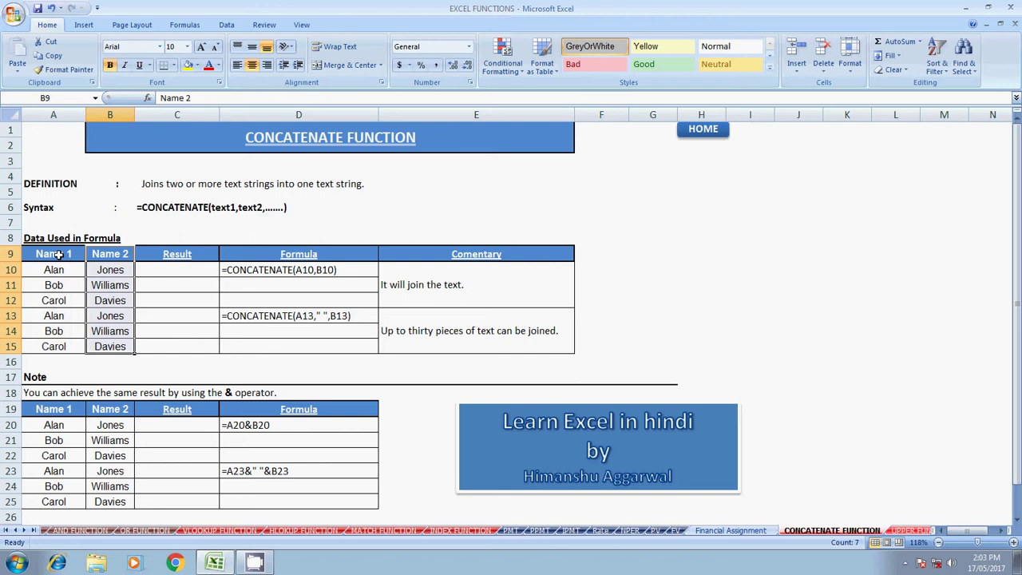
{"action": "left_click_drag", "start_coordinate": [112, 254], "coordinate": [110, 344]}
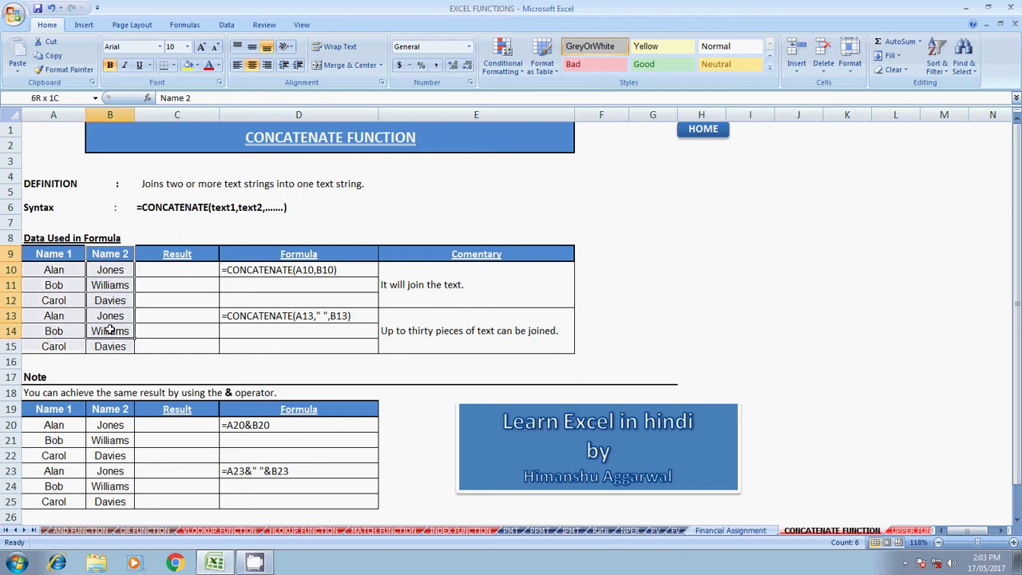
{"action": "left_click", "coordinate": [156, 267]}
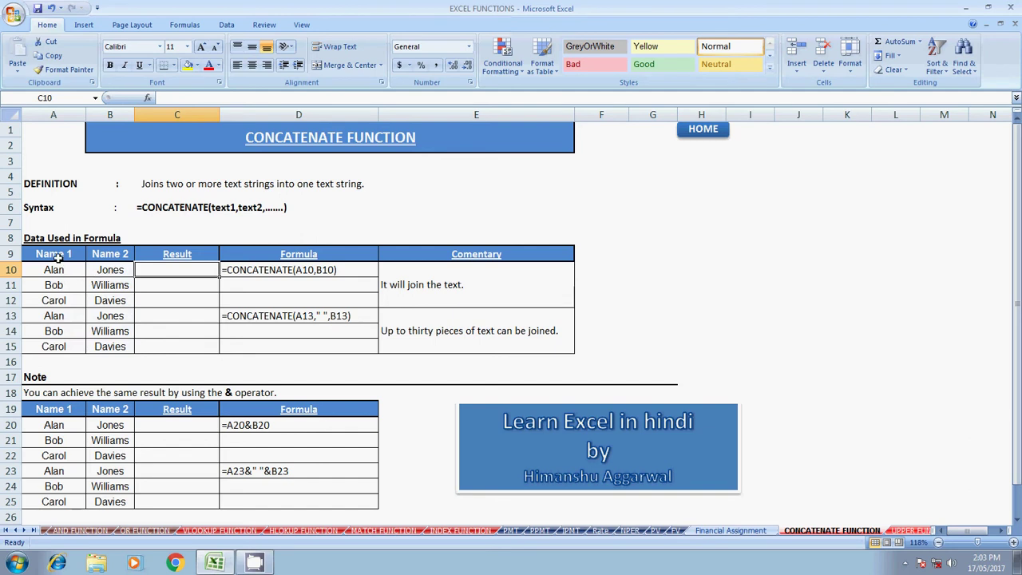
{"action": "left_click_drag", "start_coordinate": [54, 254], "coordinate": [61, 341]}
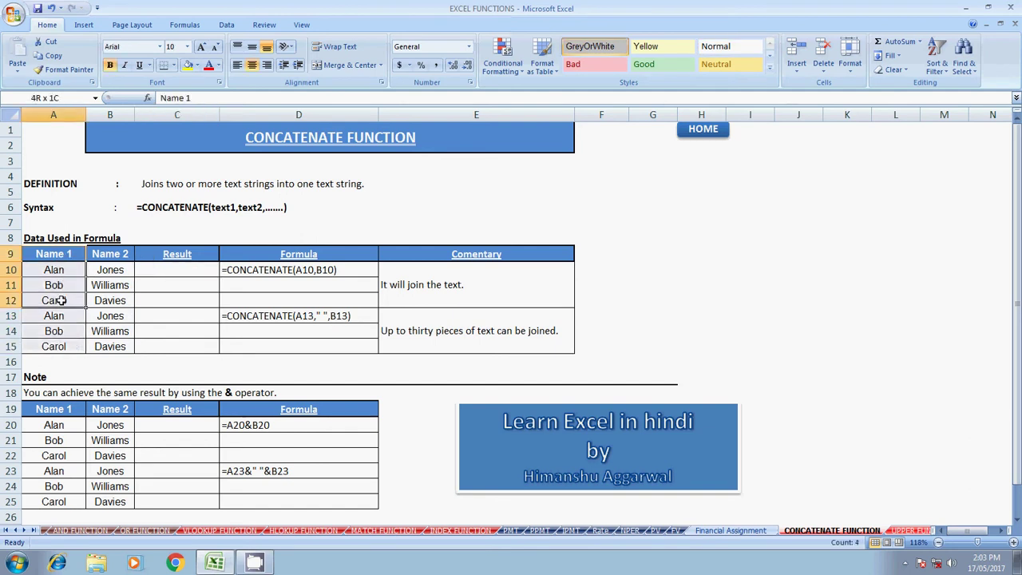
{"action": "left_click_drag", "start_coordinate": [120, 257], "coordinate": [118, 344]}
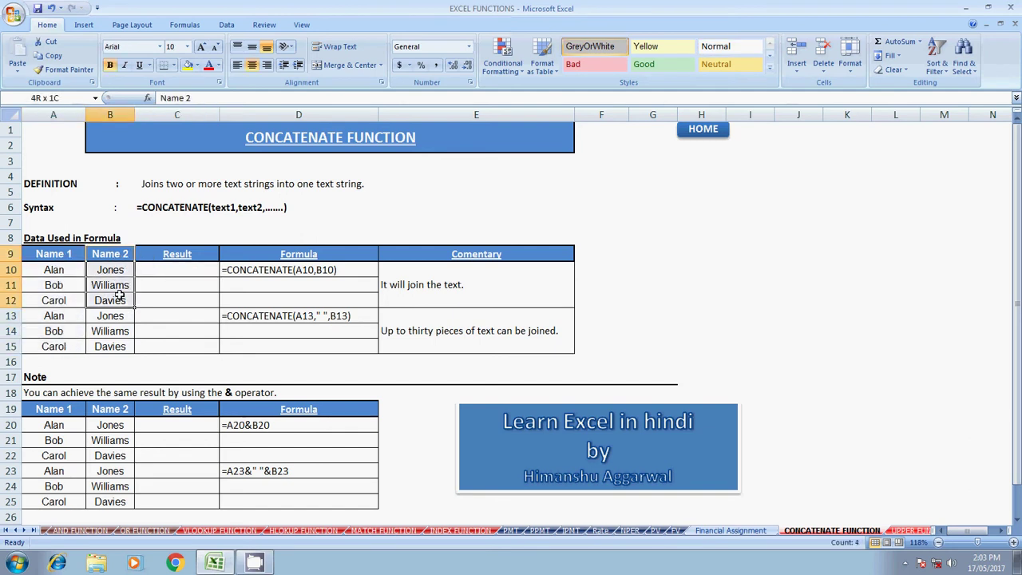
{"action": "left_click_drag", "start_coordinate": [160, 267], "coordinate": [165, 341]}
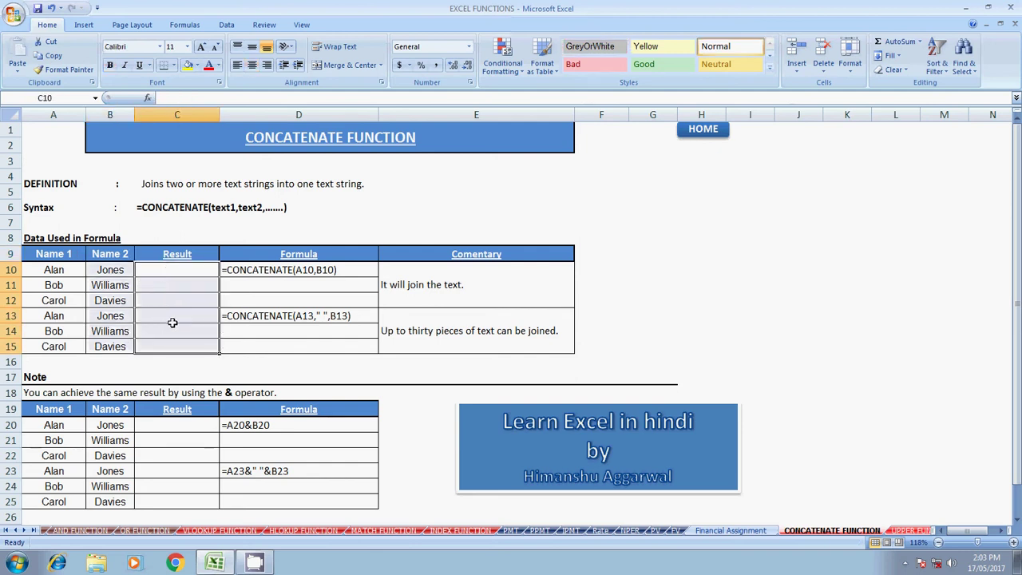
{"action": "left_click", "coordinate": [176, 269]}
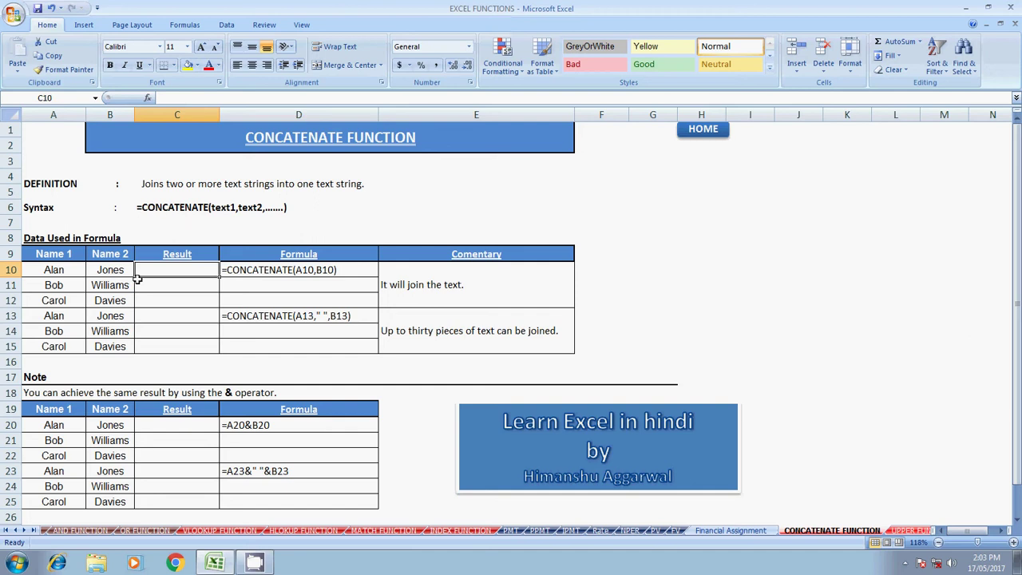
{"action": "type", "text": "=co"}
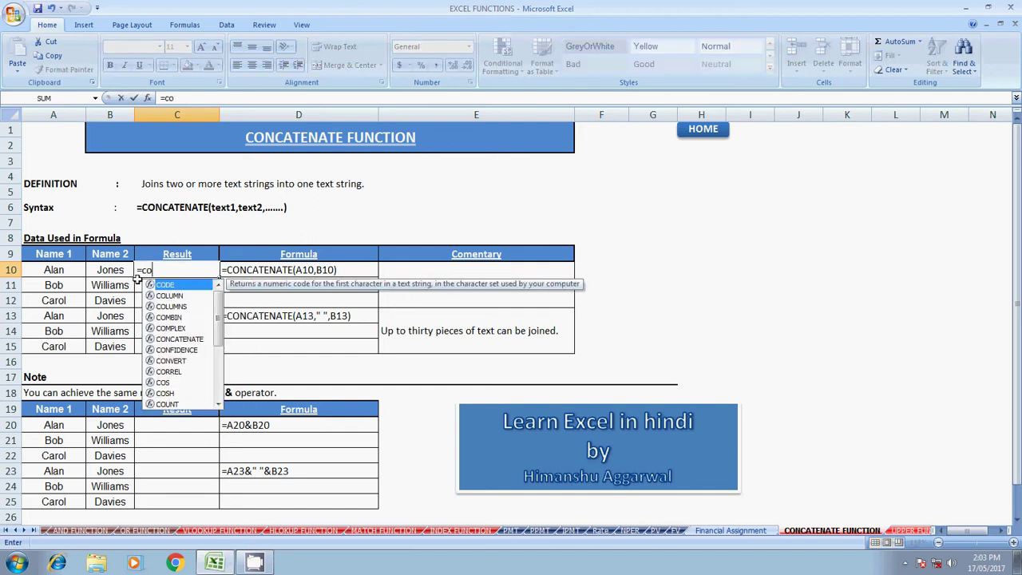
{"action": "type", "text": "n"}
{"action": "key", "text": "Tab"}
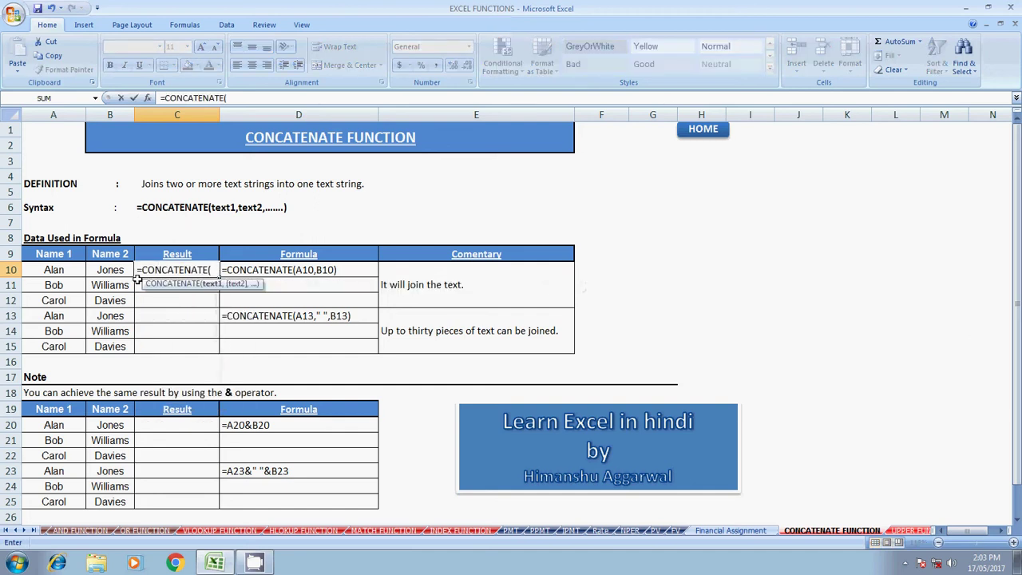
{"action": "left_click", "coordinate": [65, 273]}
{"action": "type", "text": ","}
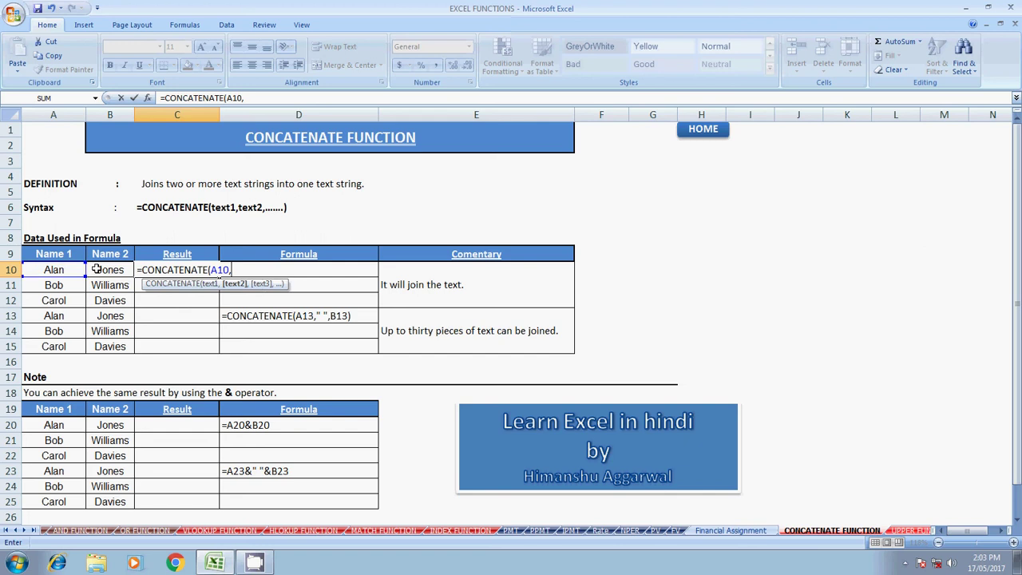
{"action": "left_click", "coordinate": [102, 270]}
{"action": "type", "text": ")"}
{"action": "key", "text": "Return"}
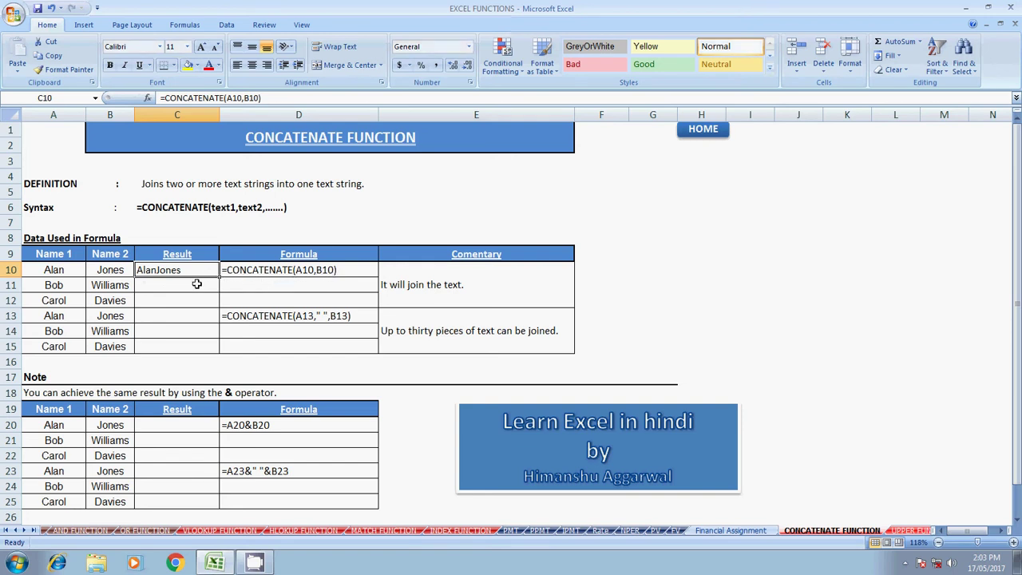
{"action": "left_click", "coordinate": [195, 285]}
Enter =CONCATENATE(A11,B11) in C11 so it returns BobWilliams.
{"action": "type", "text": "=co"}
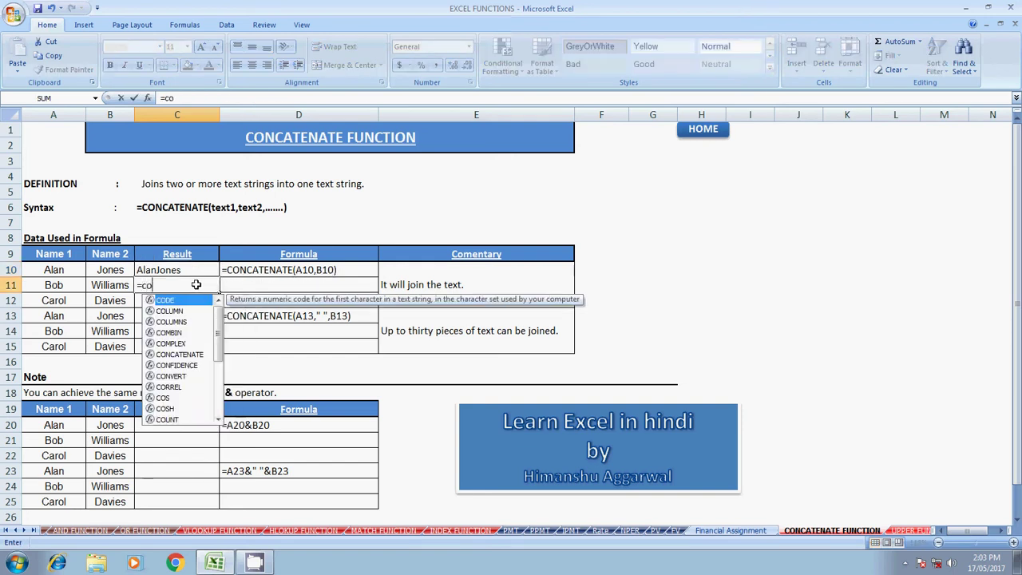
{"action": "type", "text": "n"}
{"action": "key", "text": "Tab"}
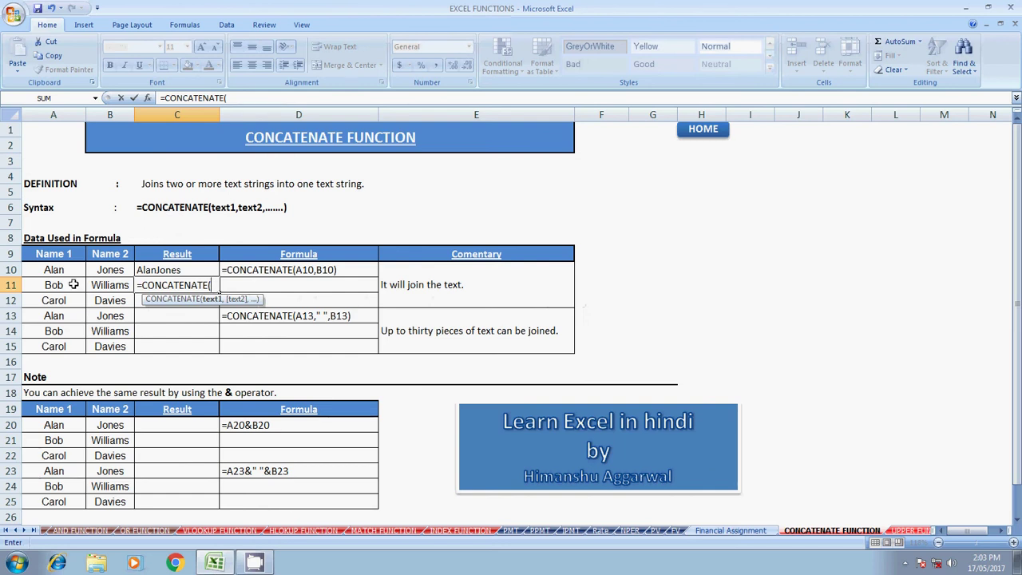
{"action": "left_click", "coordinate": [62, 285]}
{"action": "type", "text": ","}
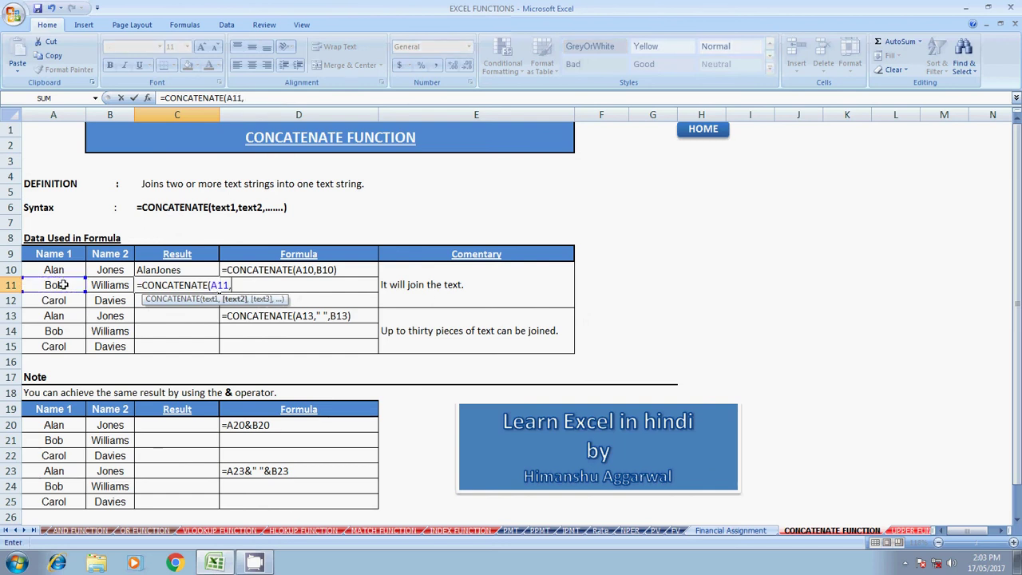
{"action": "left_click", "coordinate": [119, 285]}
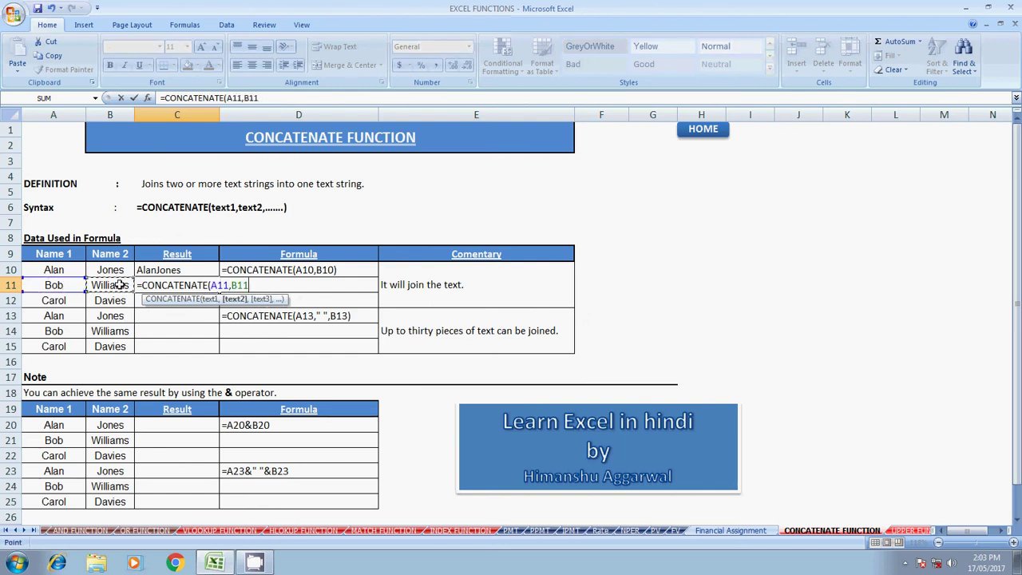
{"action": "key", "text": "Return"}
{"action": "key", "text": "Up"}
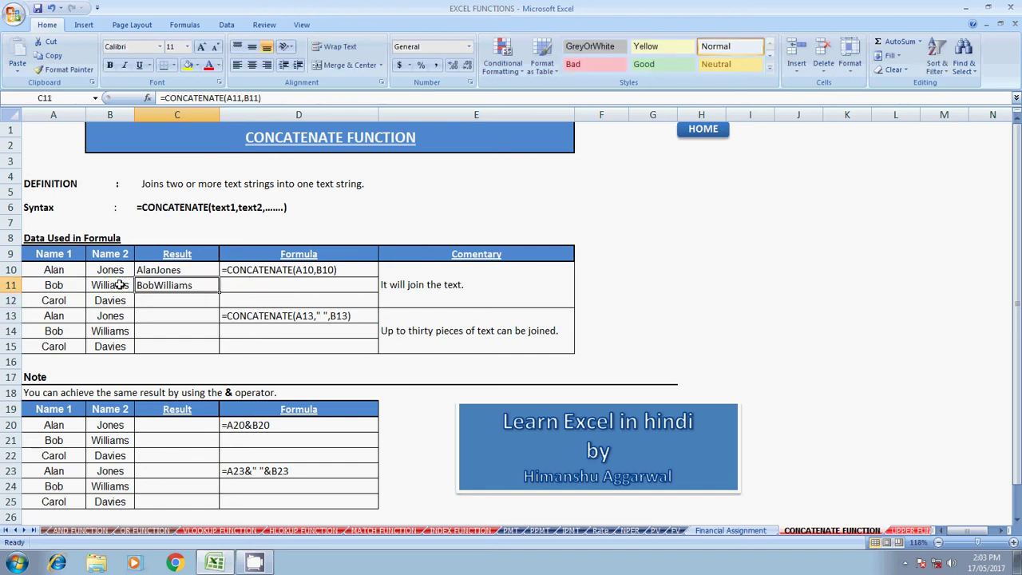
Fill the CONCATENATE formula down to C15 and check the copied formulas.
{"action": "left_click_drag", "start_coordinate": [192, 272], "coordinate": [195, 335]}
{"action": "left_click", "coordinate": [195, 335]}
{"action": "left_click", "coordinate": [175, 347]}
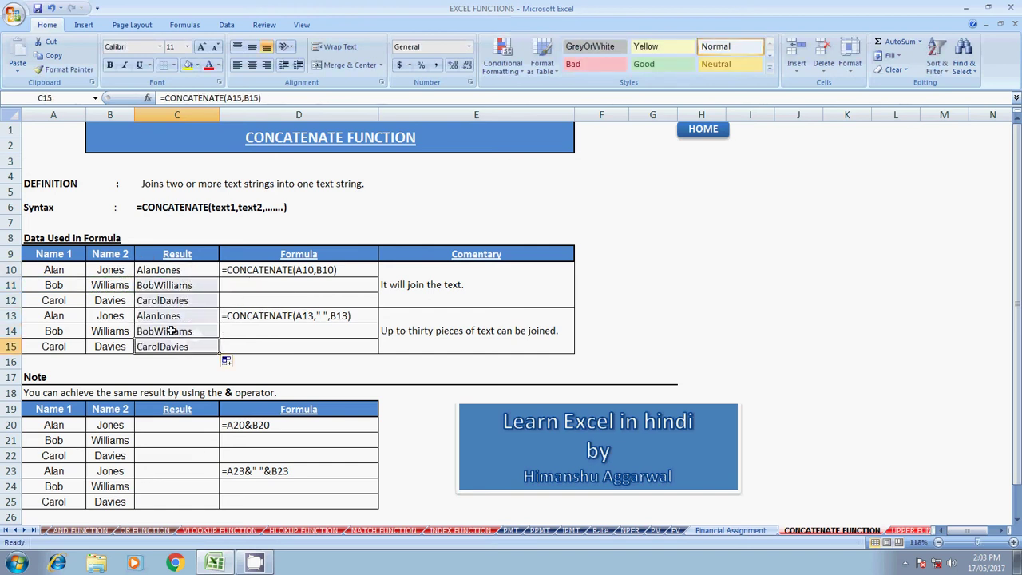
{"action": "left_click", "coordinate": [168, 297]}
{"action": "left_click", "coordinate": [167, 270]}
{"action": "left_click", "coordinate": [164, 301]}
{"action": "left_click", "coordinate": [172, 331]}
{"action": "left_click", "coordinate": [172, 343]}
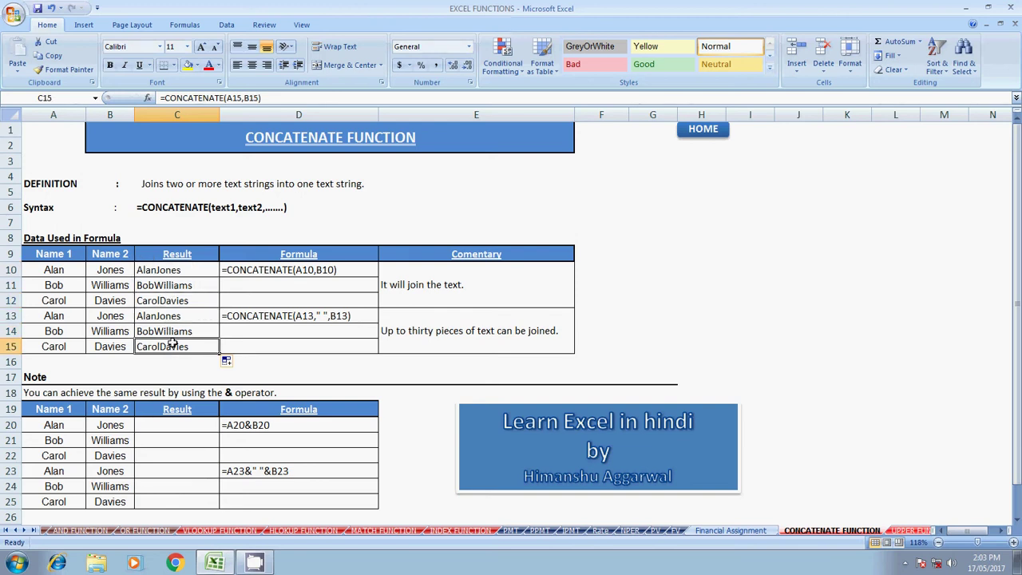
Recheck the formulas in C10:C15, then clear all six Result cells.
{"action": "left_click", "coordinate": [164, 271]}
{"action": "left_click", "coordinate": [164, 285]}
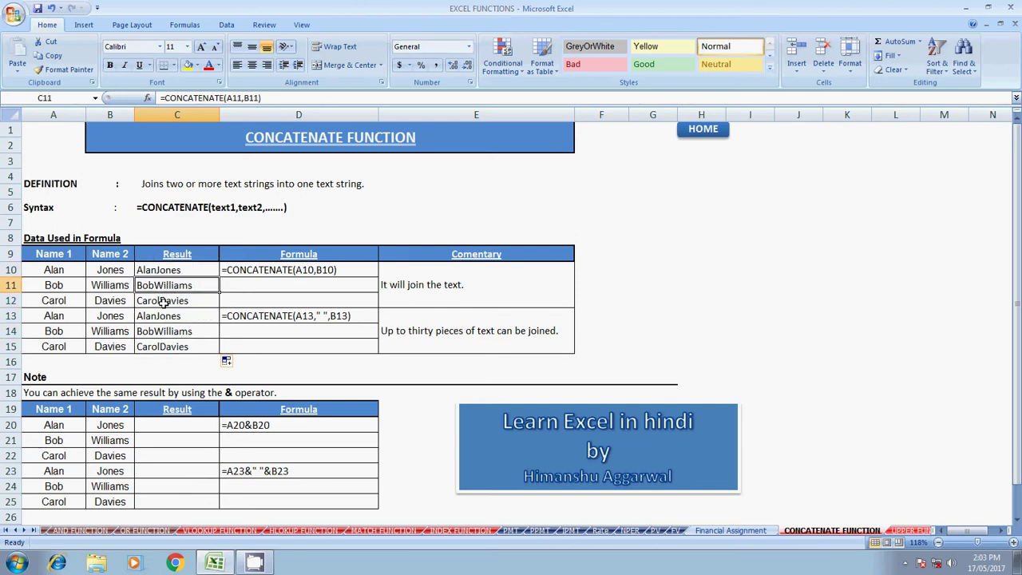
{"action": "left_click", "coordinate": [164, 301]}
{"action": "left_click", "coordinate": [163, 316]}
{"action": "left_click", "coordinate": [164, 333]}
{"action": "left_click", "coordinate": [168, 346]}
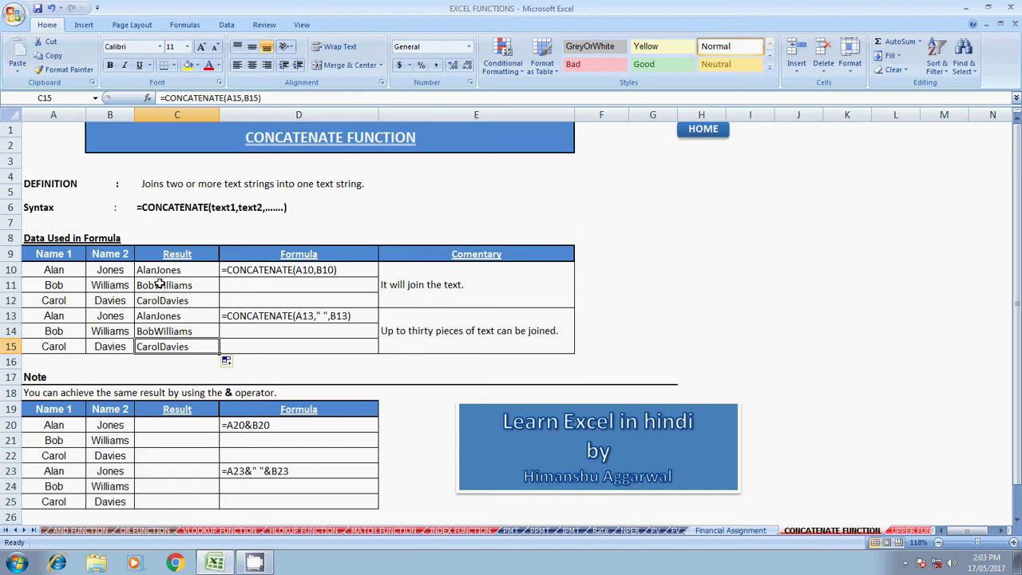
{"action": "left_click", "coordinate": [160, 272]}
{"action": "left_click", "coordinate": [163, 286]}
{"action": "left_click", "coordinate": [166, 318]}
{"action": "left_click", "coordinate": [169, 332]}
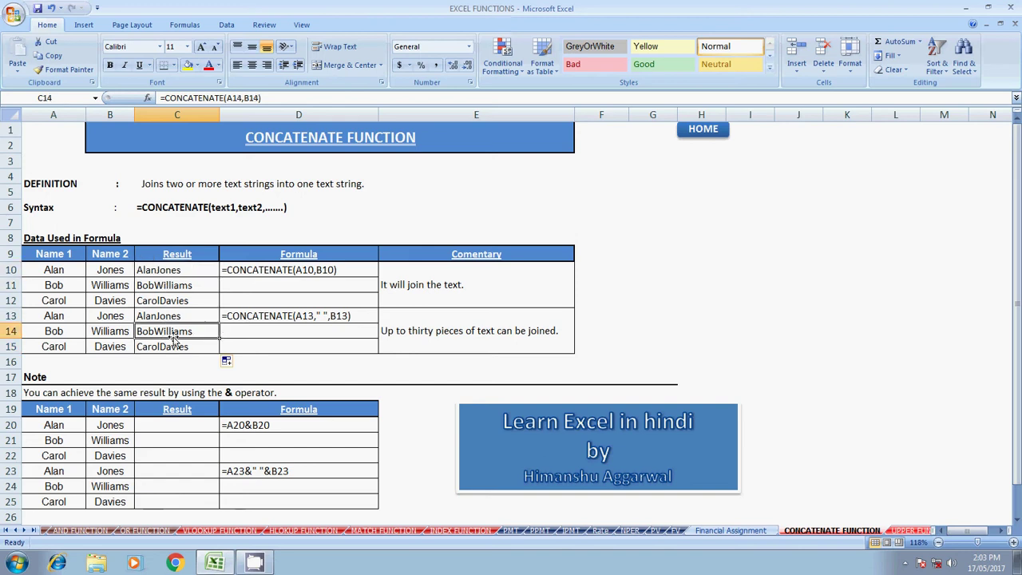
{"action": "left_click", "coordinate": [165, 345]}
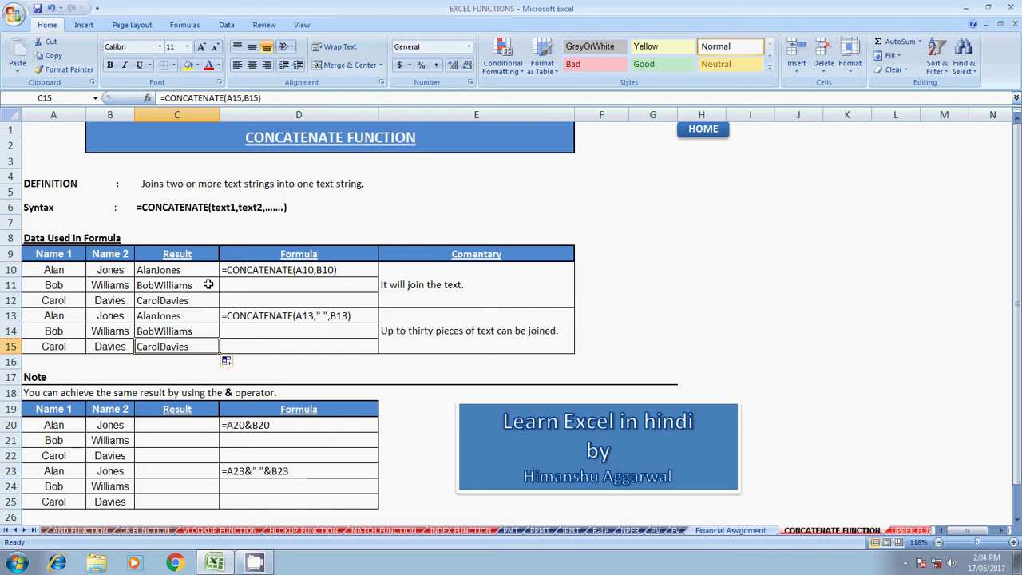
{"action": "left_click_drag", "start_coordinate": [176, 270], "coordinate": [182, 345]}
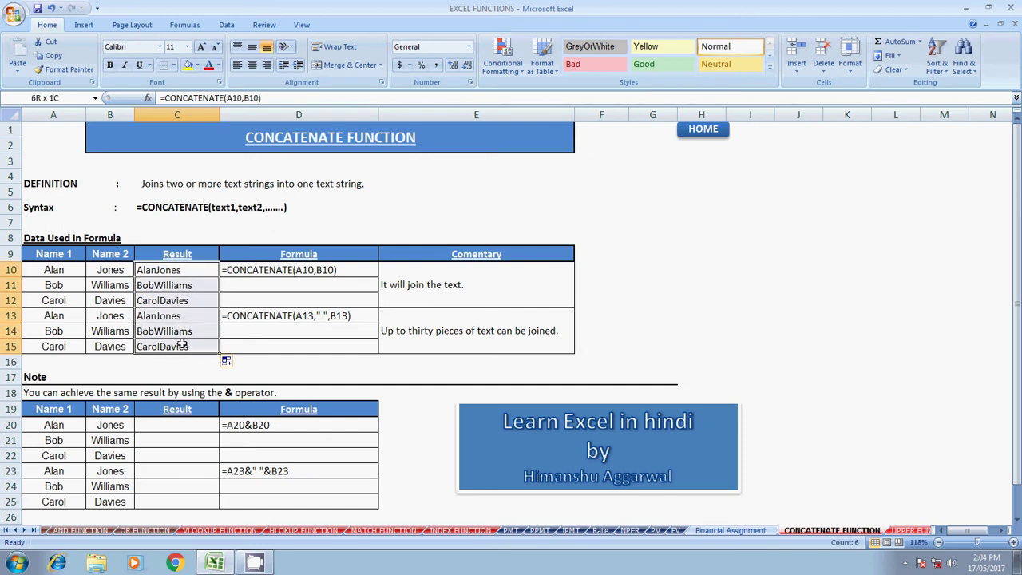
{"action": "key", "text": "Delete"}
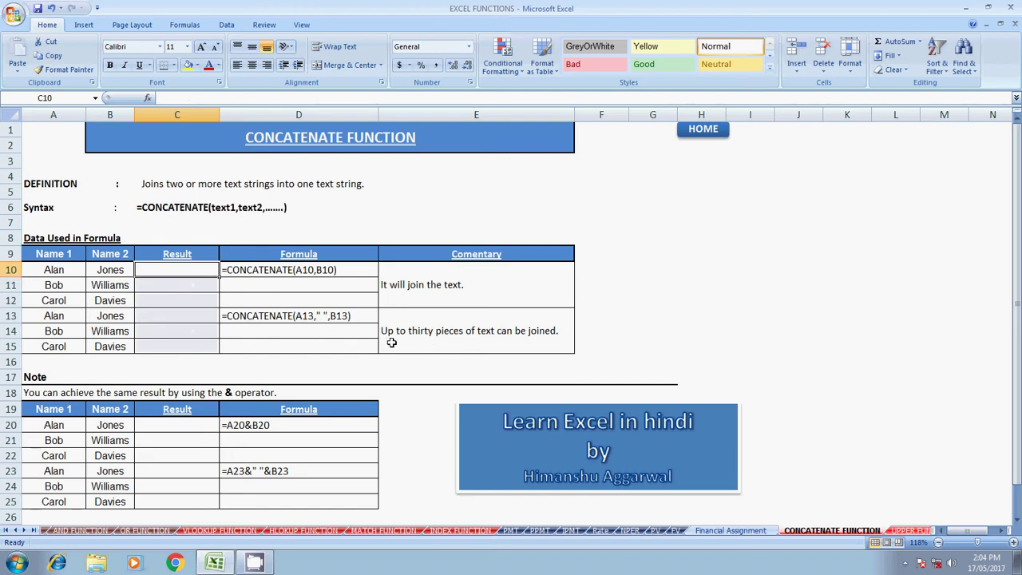
Review the comment about joining thirty pieces and the example formula in D13.
{"action": "left_click", "coordinate": [470, 344]}
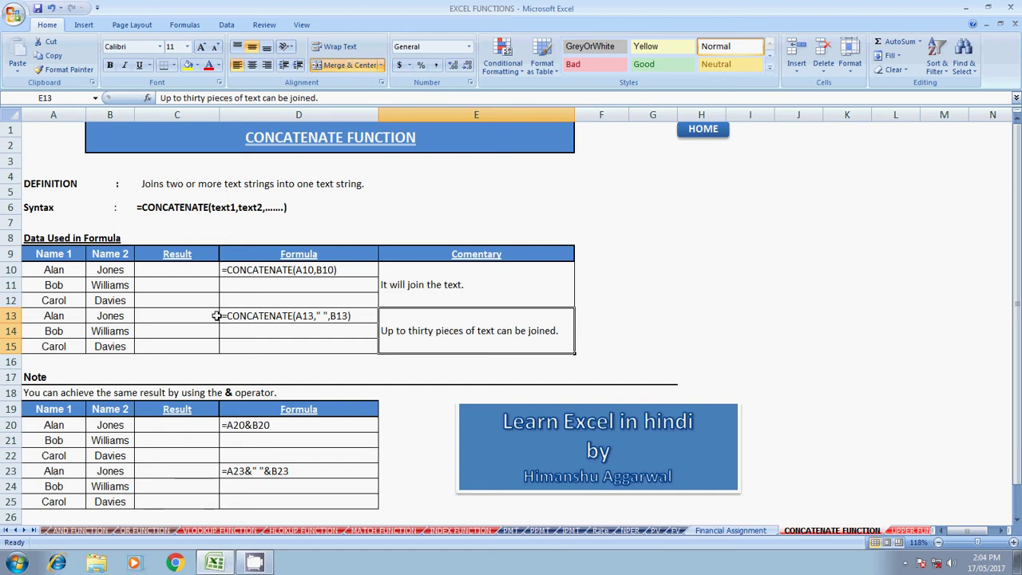
{"action": "left_click", "coordinate": [186, 270]}
{"action": "left_click", "coordinate": [273, 317]}
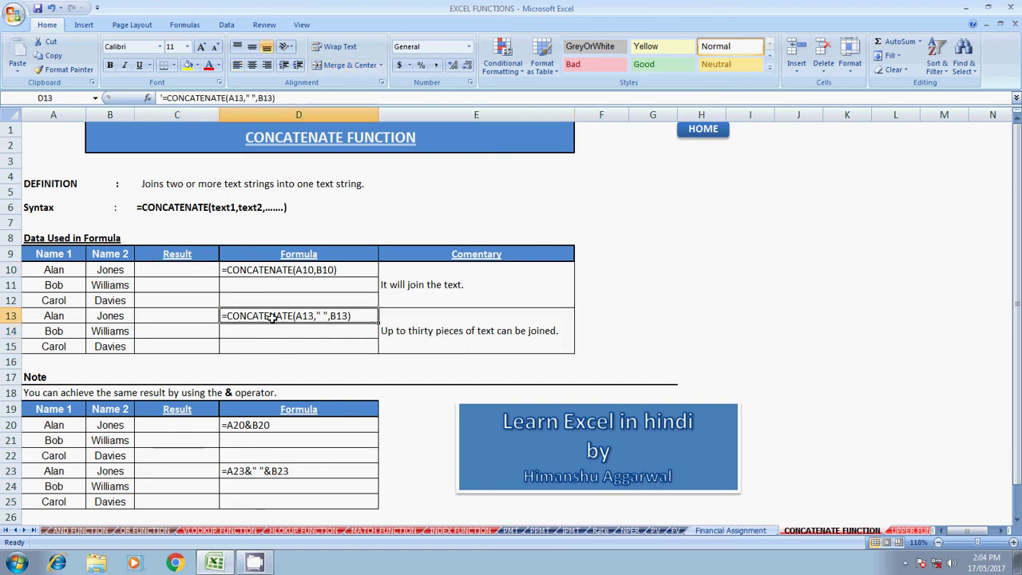
{"action": "left_click", "coordinate": [164, 265]}
{"action": "type", "text": "=c"}
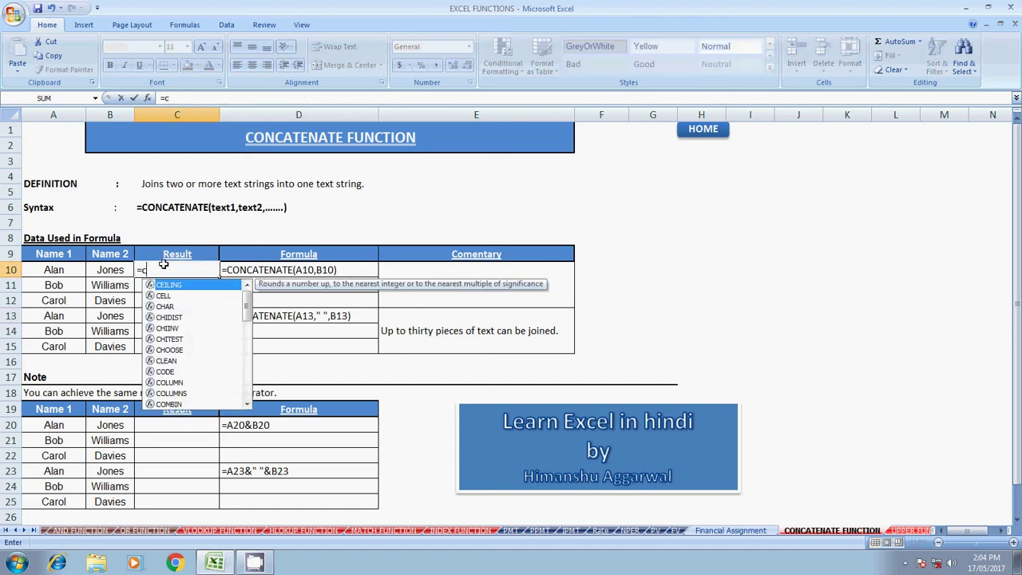
{"action": "type", "text": "on"}
{"action": "key", "text": "Tab"}
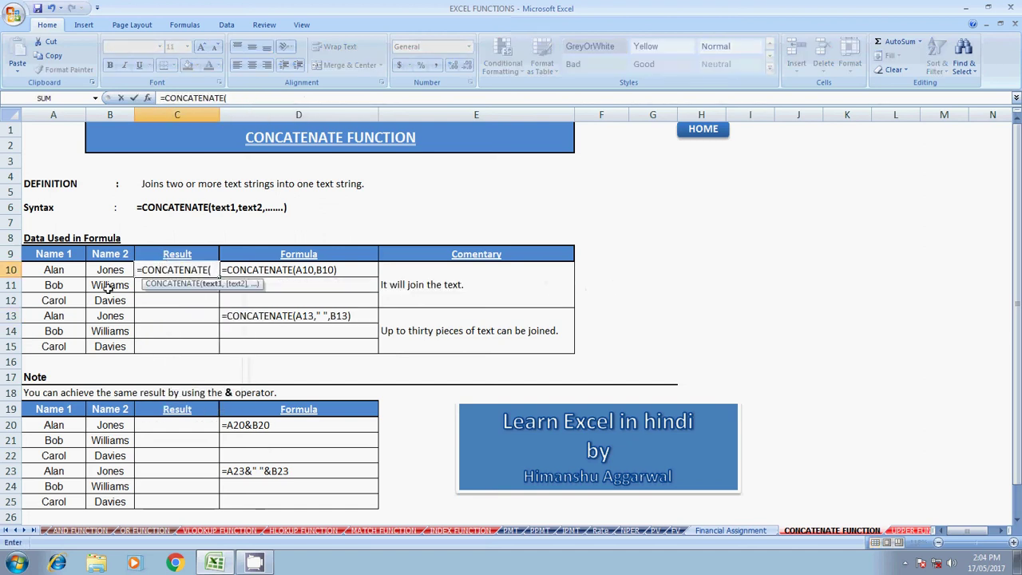
{"action": "left_click", "coordinate": [68, 273]}
{"action": "type", "text": ","}
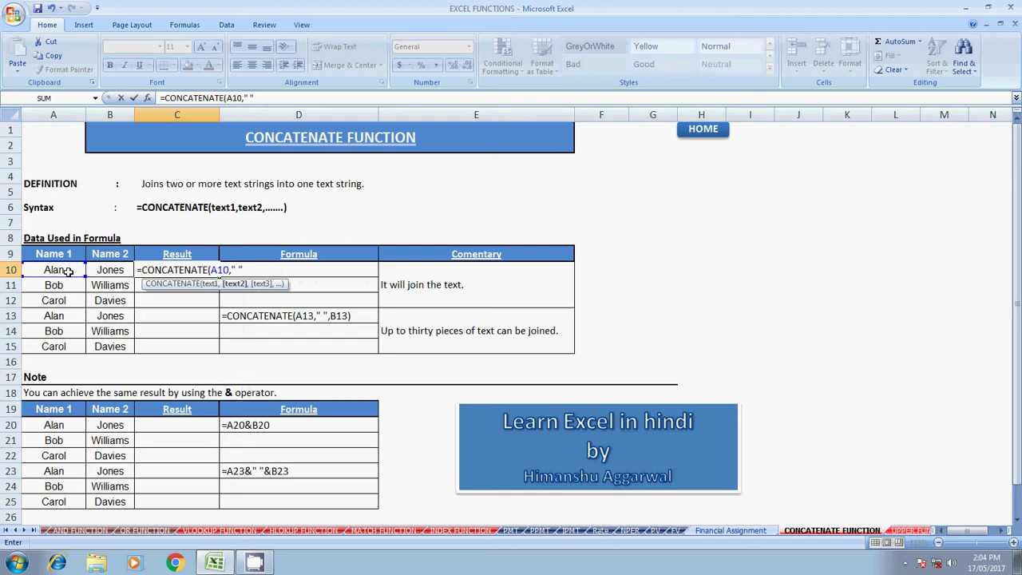
{"action": "type", "text": ","}
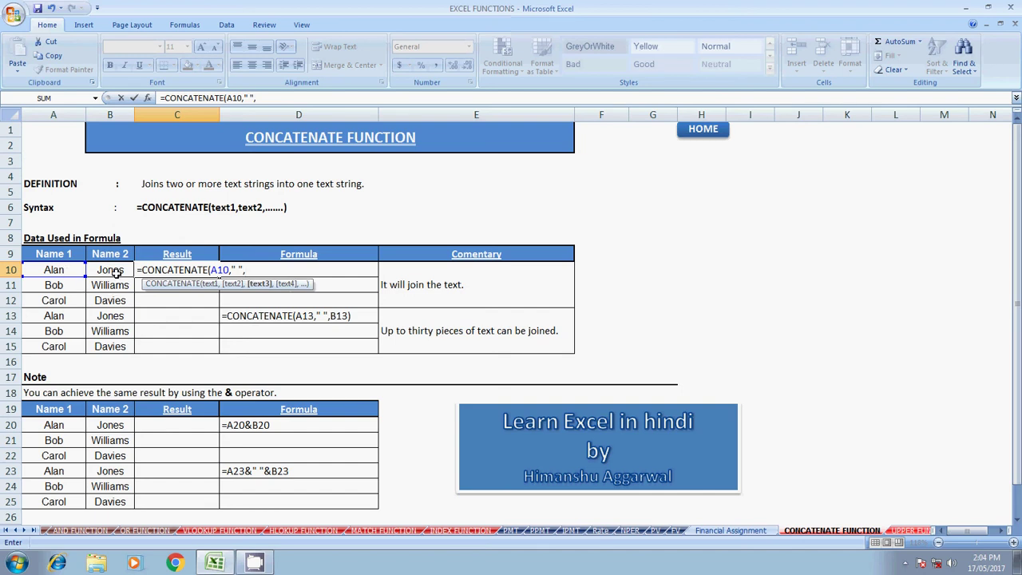
{"action": "left_click", "coordinate": [116, 272]}
{"action": "type", "text": ")"}
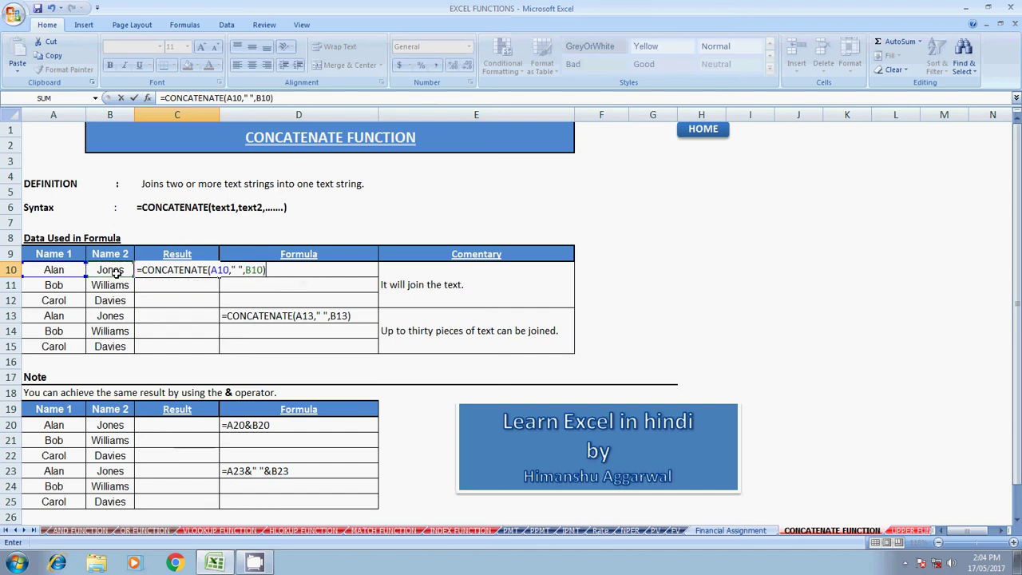
{"action": "key", "text": "ctrl+Return"}
{"action": "left_click", "coordinate": [159, 286]}
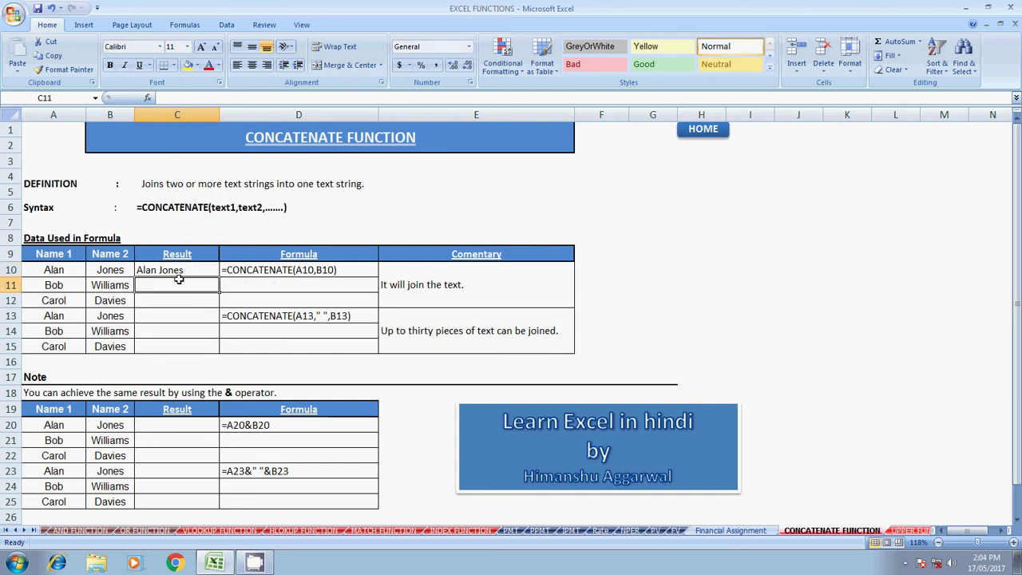
Enter =CONCATENATE(A11," ",B11) in C11 so it shows Bob Williams.
{"action": "type", "text": "=con"}
{"action": "key", "text": "Tab"}
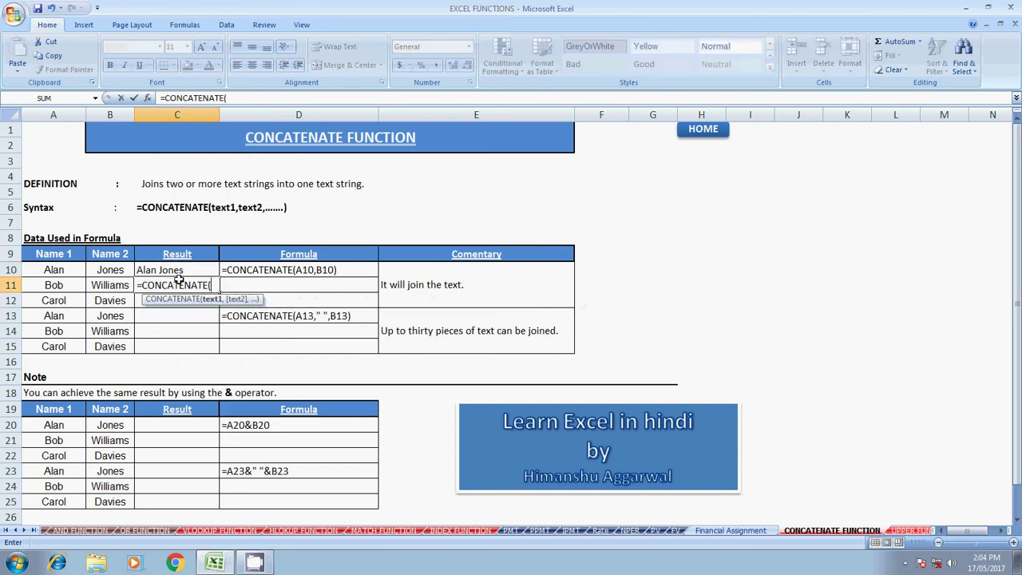
{"action": "key", "text": "Left"}
{"action": "key", "text": "Left"}
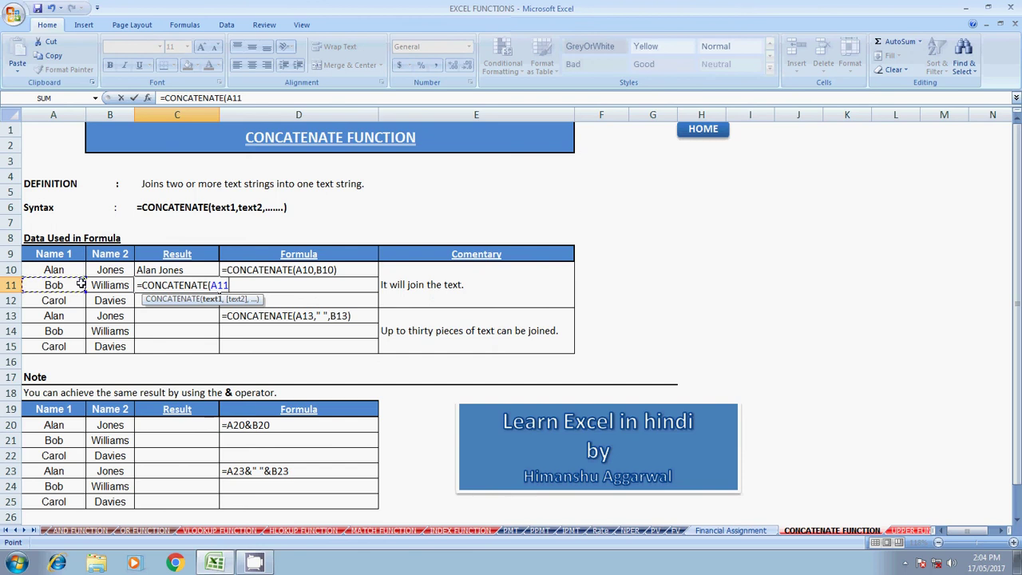
{"action": "type", "text": ",\" \""}
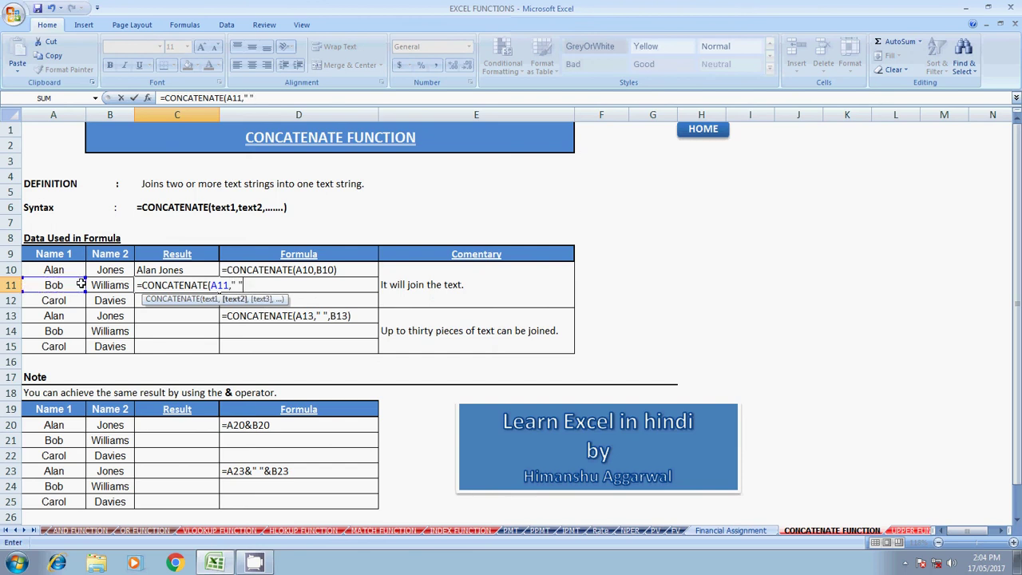
{"action": "type", "text": ","}
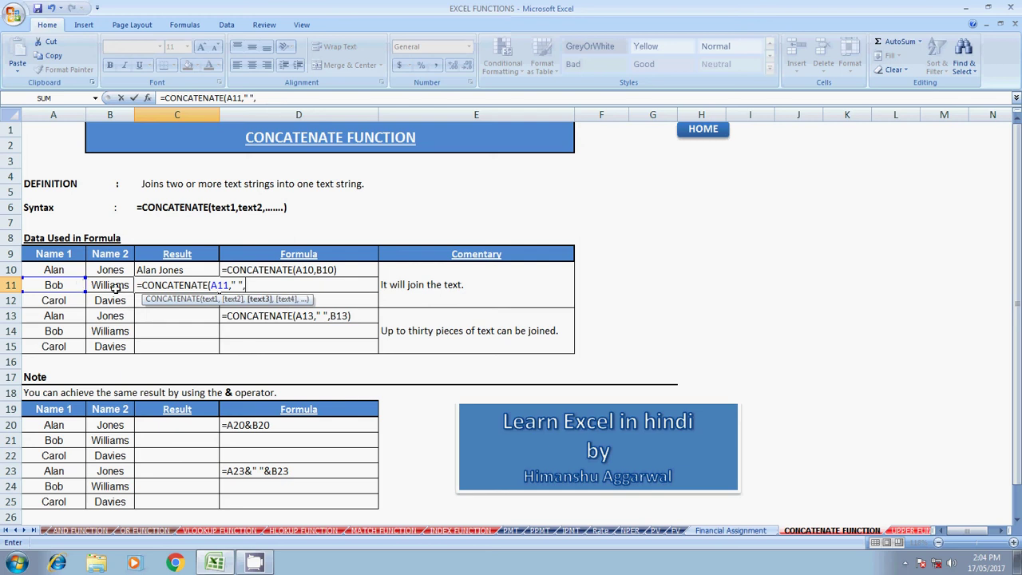
{"action": "left_click", "coordinate": [116, 286]}
{"action": "key", "text": "Return"}
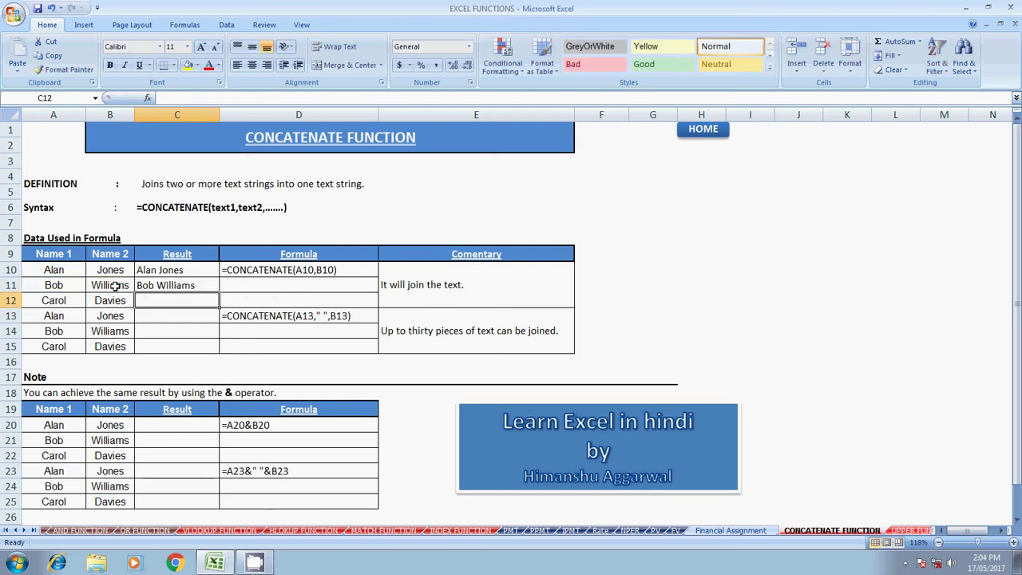
{"action": "key", "text": "Up"}
Fill C10:C11 down to C15 and review the copied formulas and the & operator note.
{"action": "left_click_drag", "start_coordinate": [209, 270], "coordinate": [221, 359]}
{"action": "left_click", "coordinate": [204, 334]}
{"action": "left_click", "coordinate": [200, 345]}
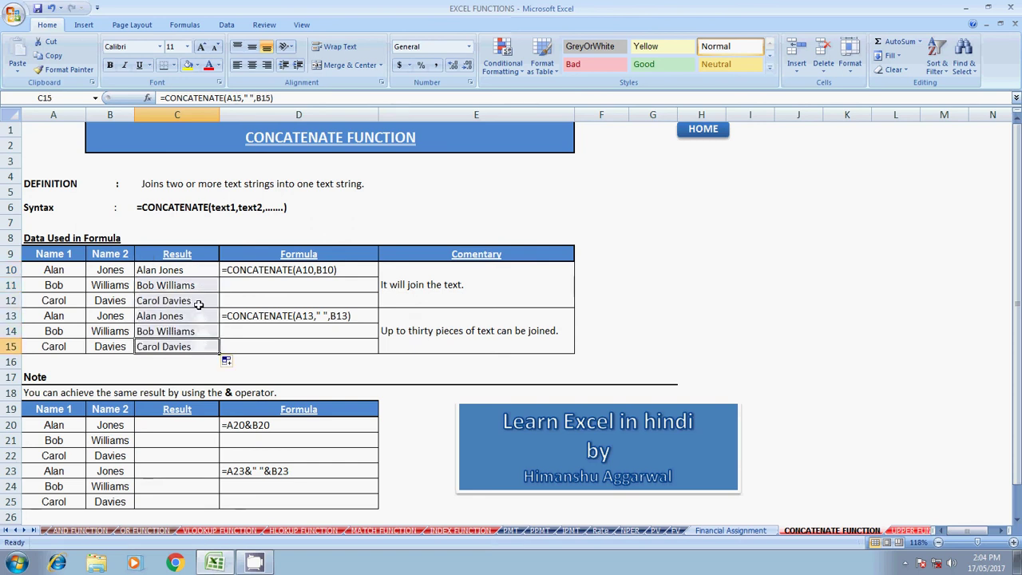
{"action": "left_click", "coordinate": [187, 273]}
{"action": "left_click", "coordinate": [184, 313]}
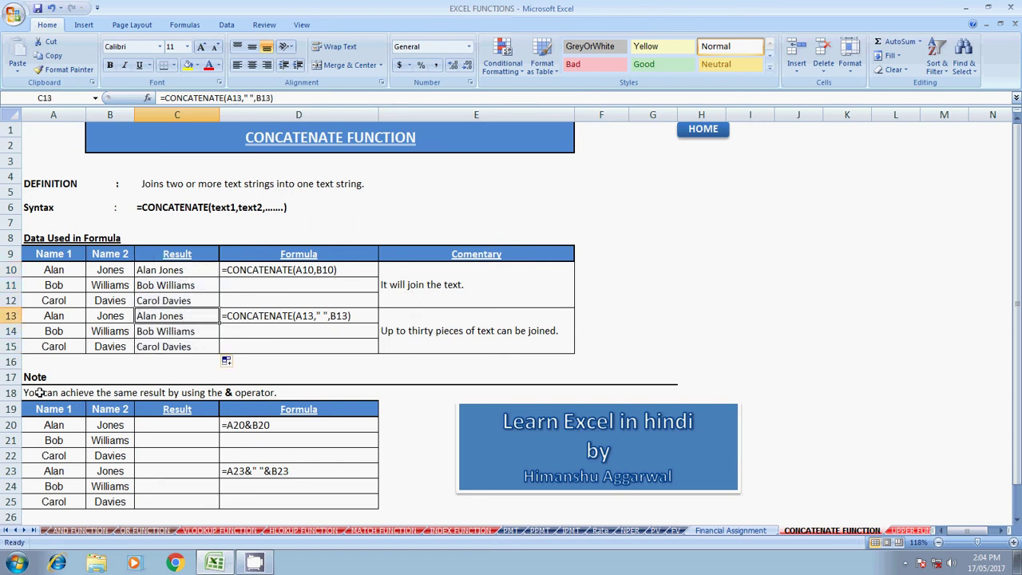
{"action": "left_click", "coordinate": [180, 272]}
{"action": "left_click", "coordinate": [249, 273]}
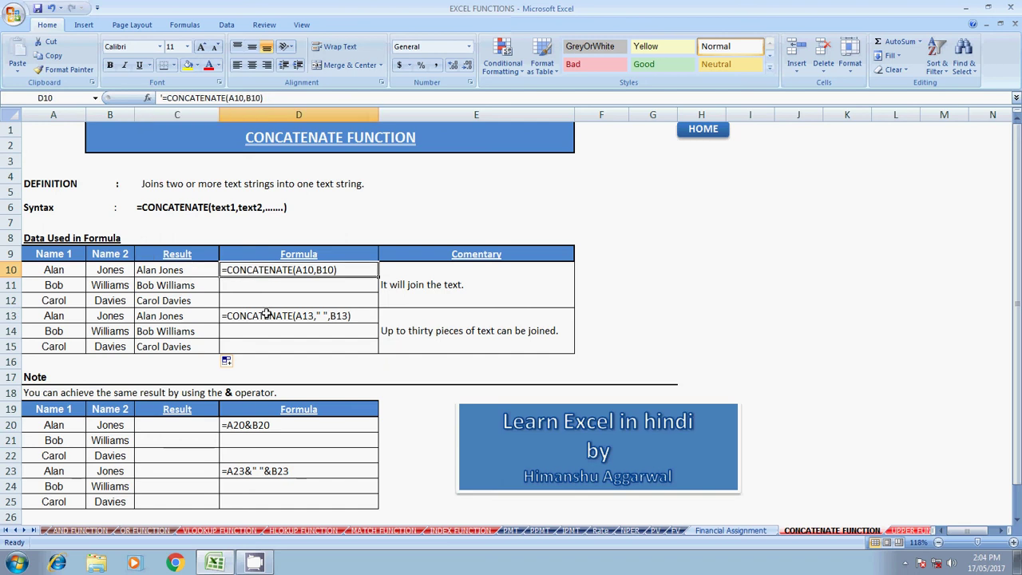
{"action": "left_click", "coordinate": [238, 396]}
{"action": "left_click", "coordinate": [36, 396]}
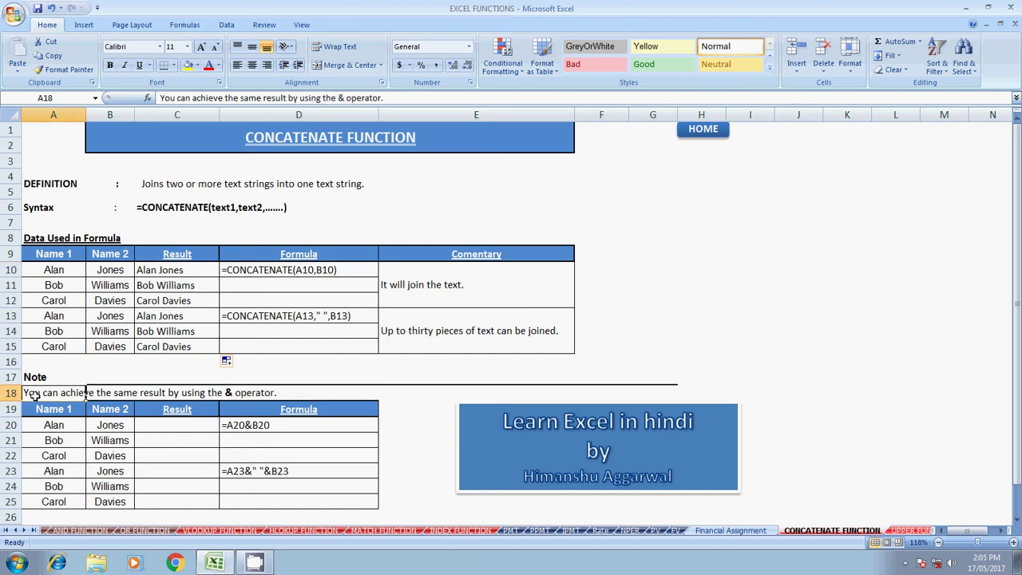
{"action": "left_click", "coordinate": [236, 396]}
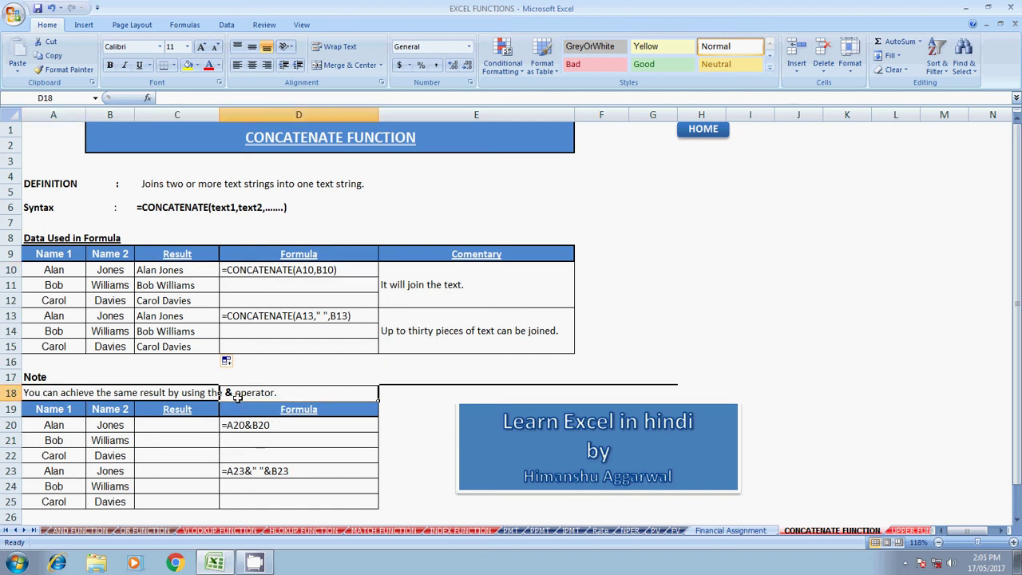
{"action": "left_click", "coordinate": [159, 425]}
{"action": "type", "text": "="}
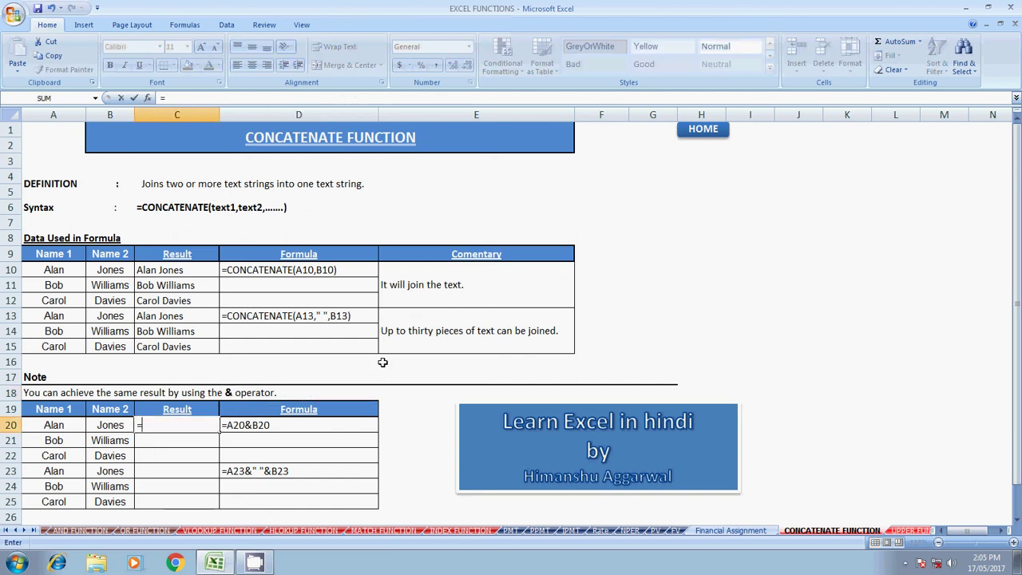
{"action": "key", "text": "Left"}
{"action": "key", "text": "Left"}
{"action": "type", "text": ","}
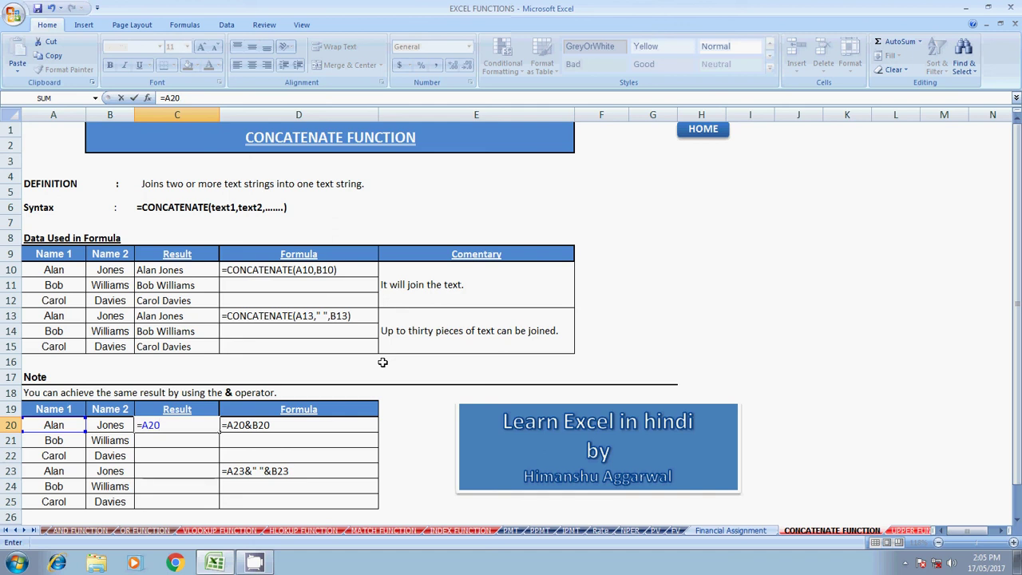
{"action": "type", "text": "&"}
{"action": "key", "text": "Left"}
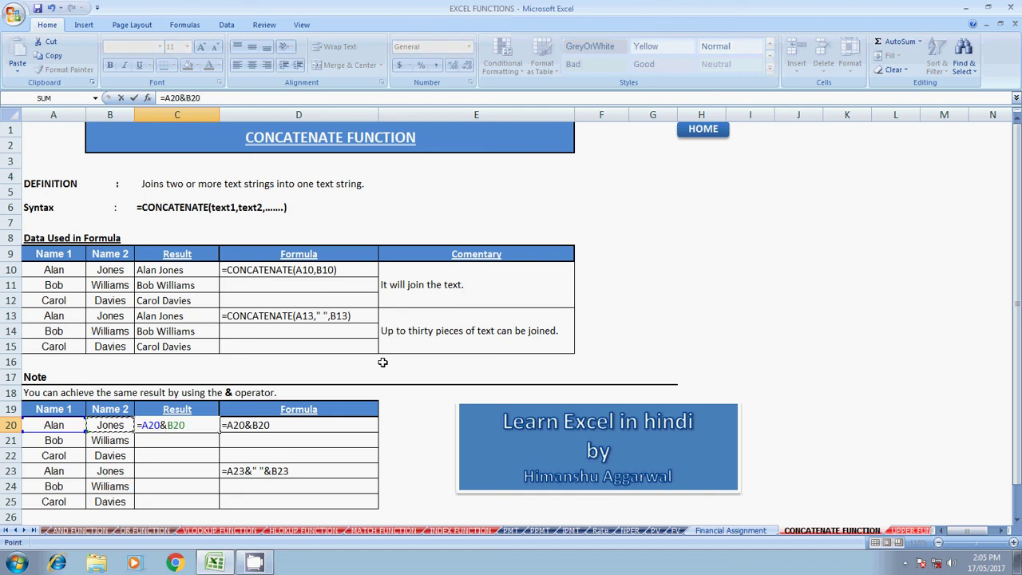
{"action": "key", "text": "ctrl+Return"}
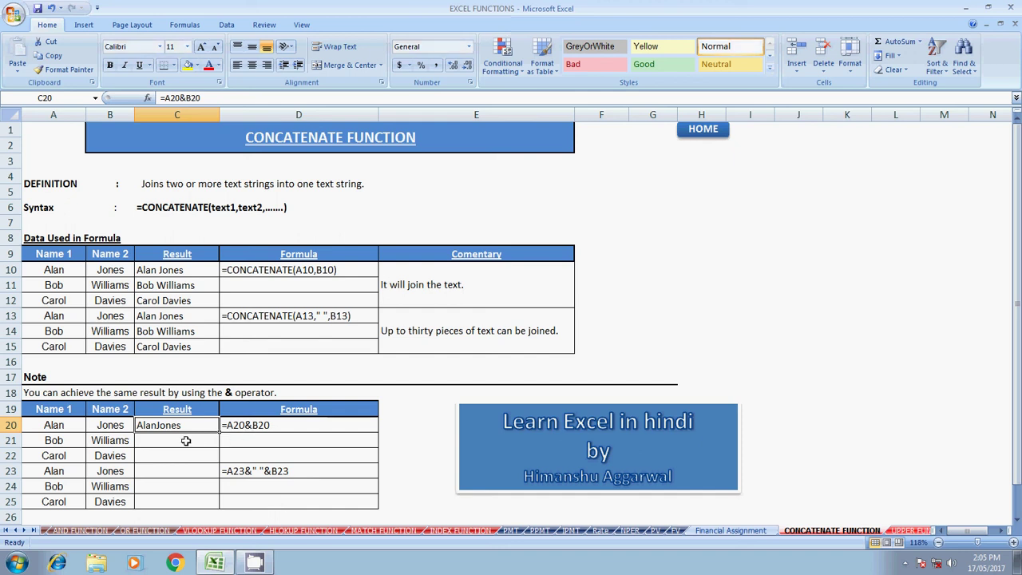
Replace C20 with =A20&" "&B20 so the names are space-separated.
{"action": "key", "text": "Delete"}
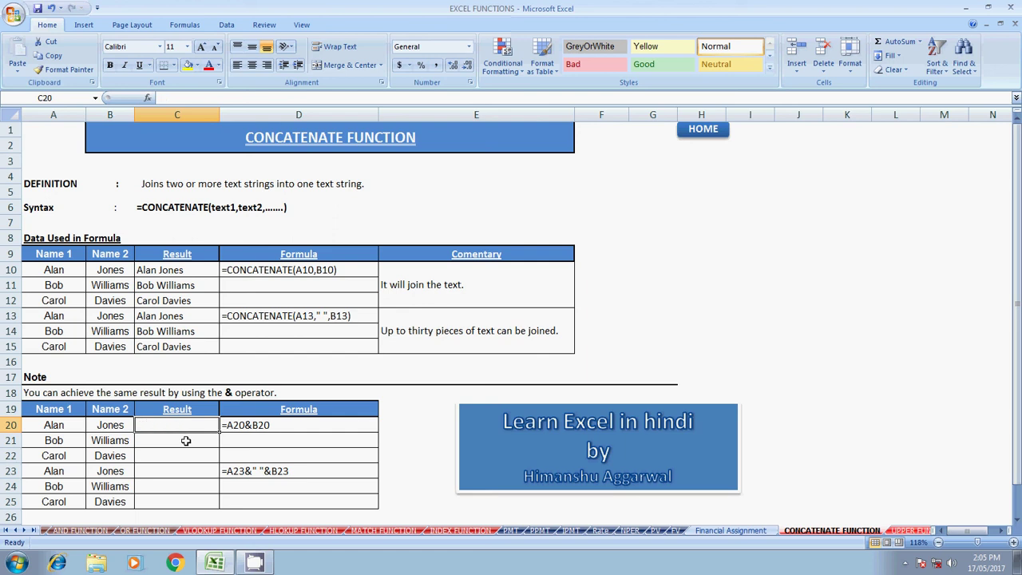
{"action": "type", "text": "="}
{"action": "key", "text": "Left"}
{"action": "key", "text": "Left"}
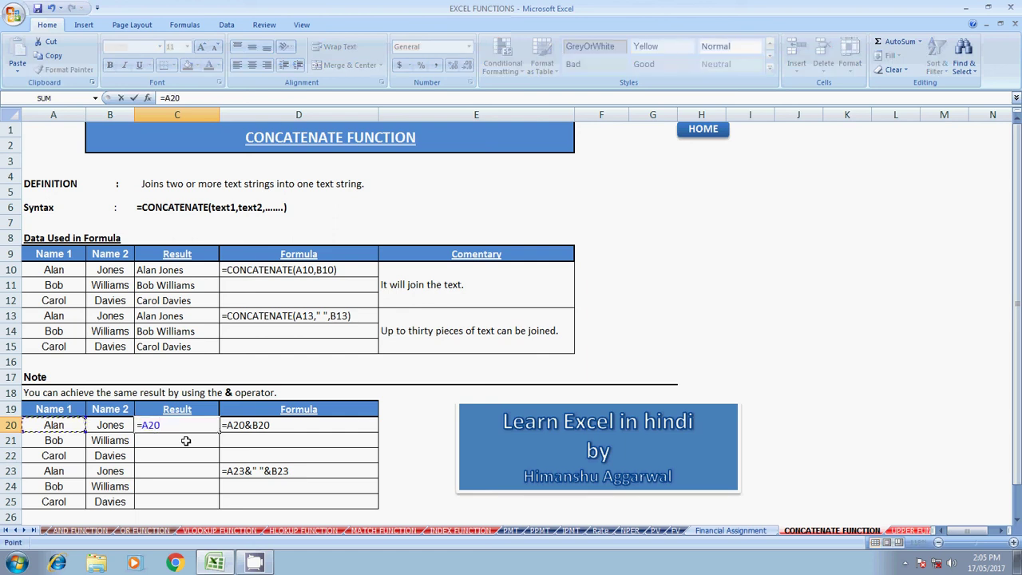
{"action": "type", "text": "&\""}
{"action": "type", "text": " \""}
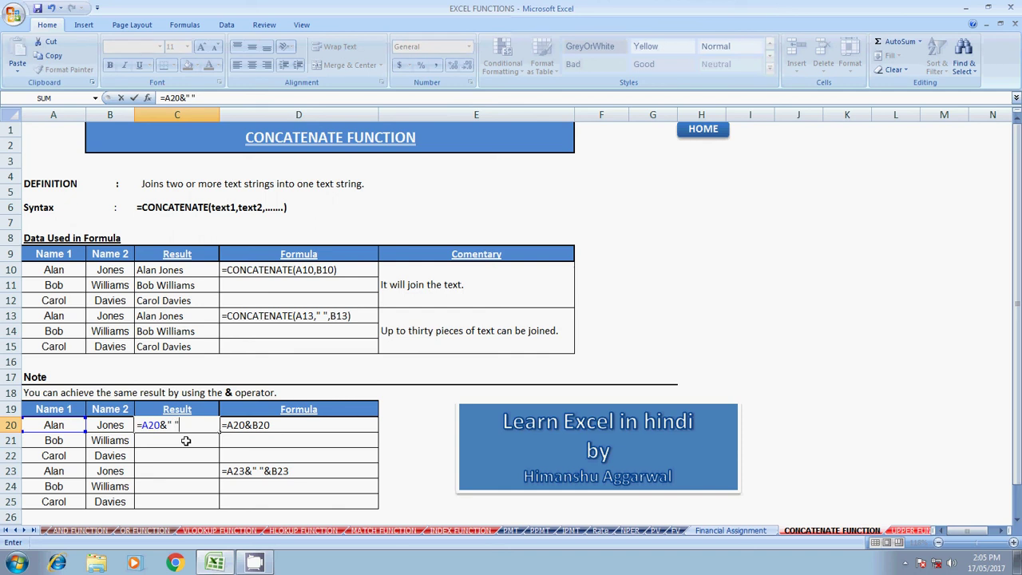
{"action": "type", "text": "&"}
{"action": "left_click", "coordinate": [118, 425]}
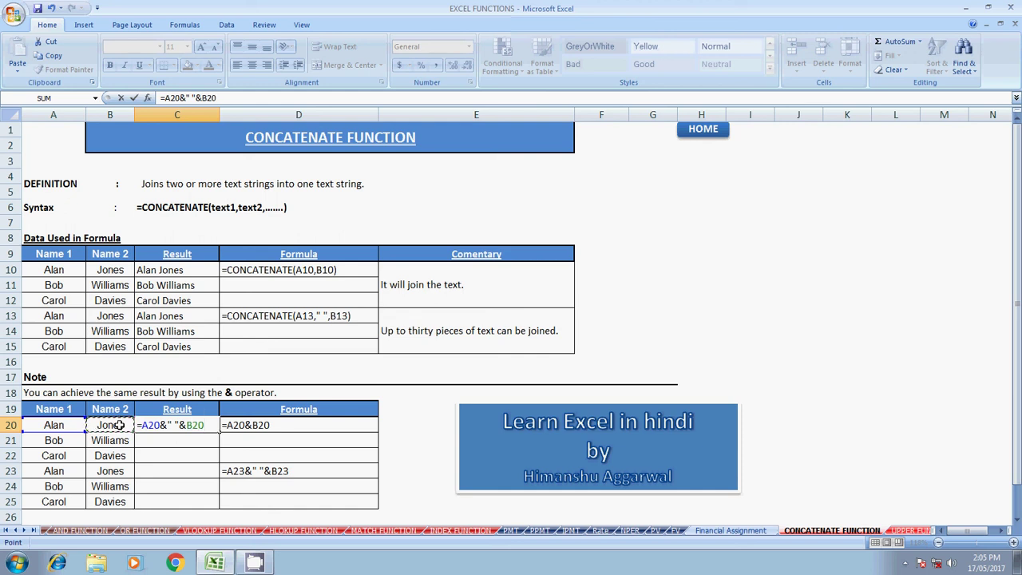
{"action": "key", "text": "Return"}
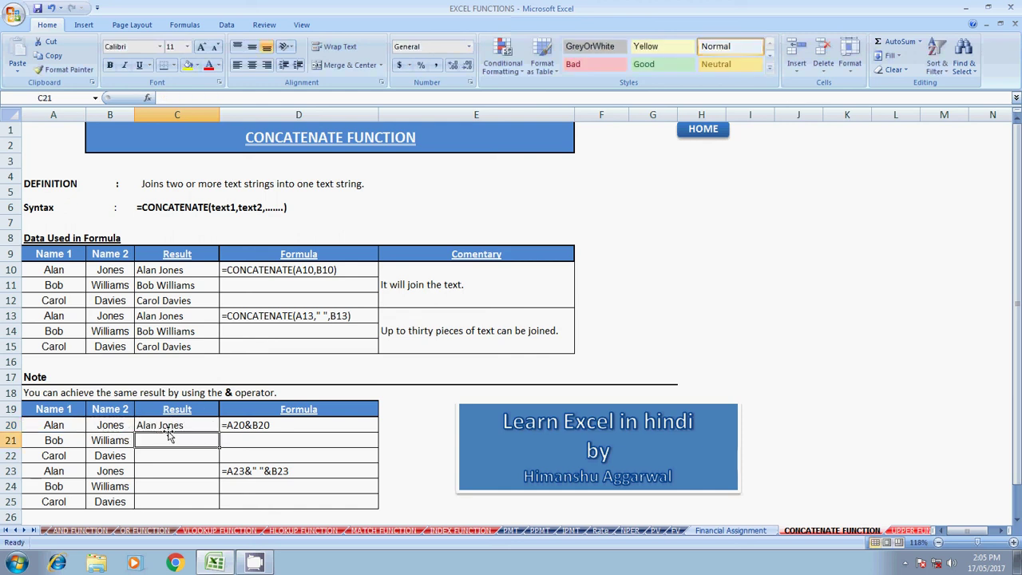
Copy the C20 formula down through C25 and check the copied results.
{"action": "left_click", "coordinate": [169, 425]}
{"action": "double_click", "coordinate": [218, 432]}
{"action": "left_click", "coordinate": [183, 466]}
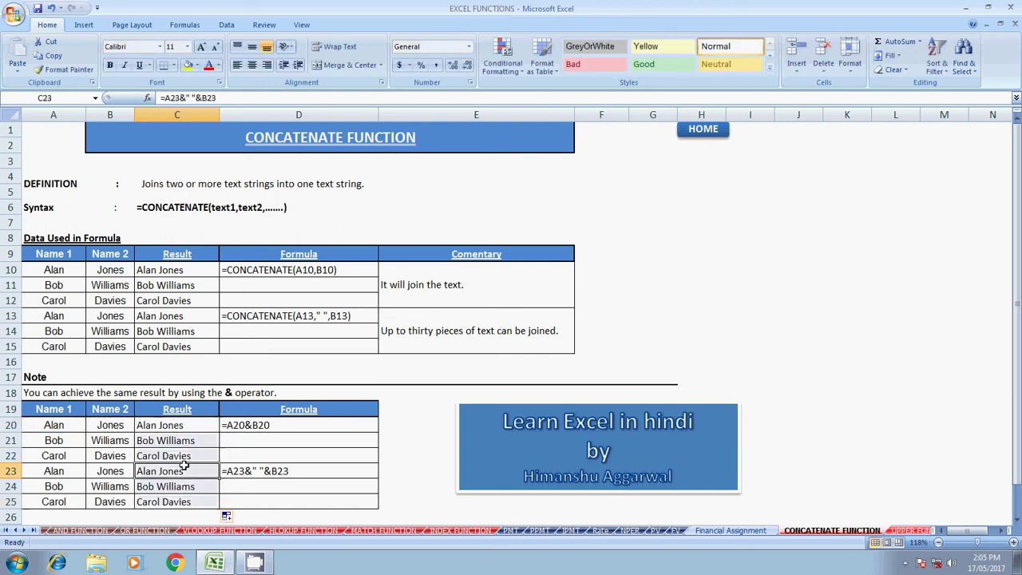
{"action": "left_click", "coordinate": [185, 297]}
{"action": "left_click", "coordinate": [187, 474]}
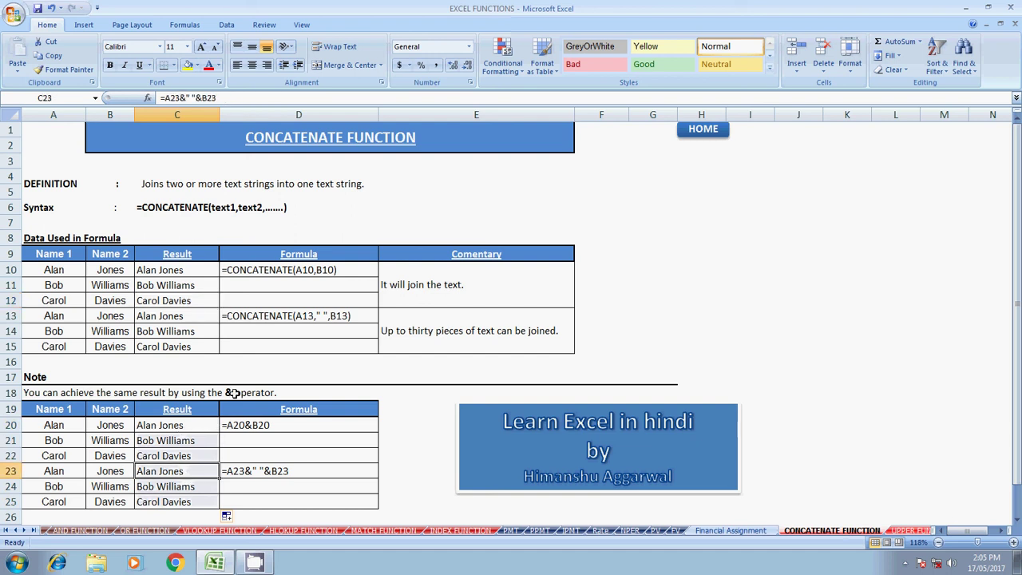